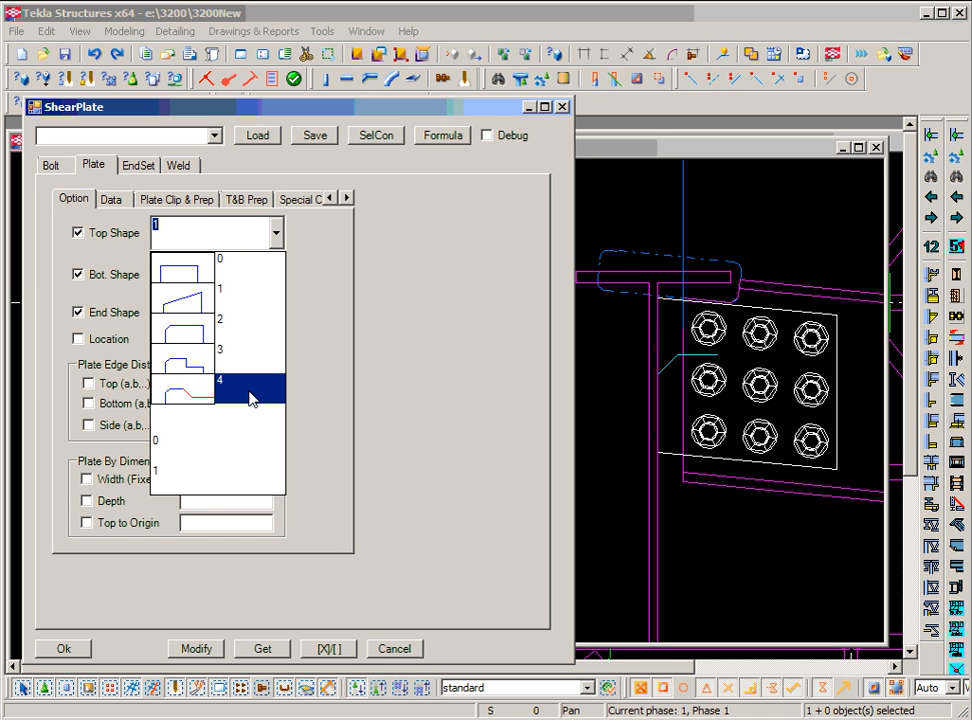
left_click(347, 199)
left_click(347, 199)
left_click(347, 199)
left_click(295, 201)
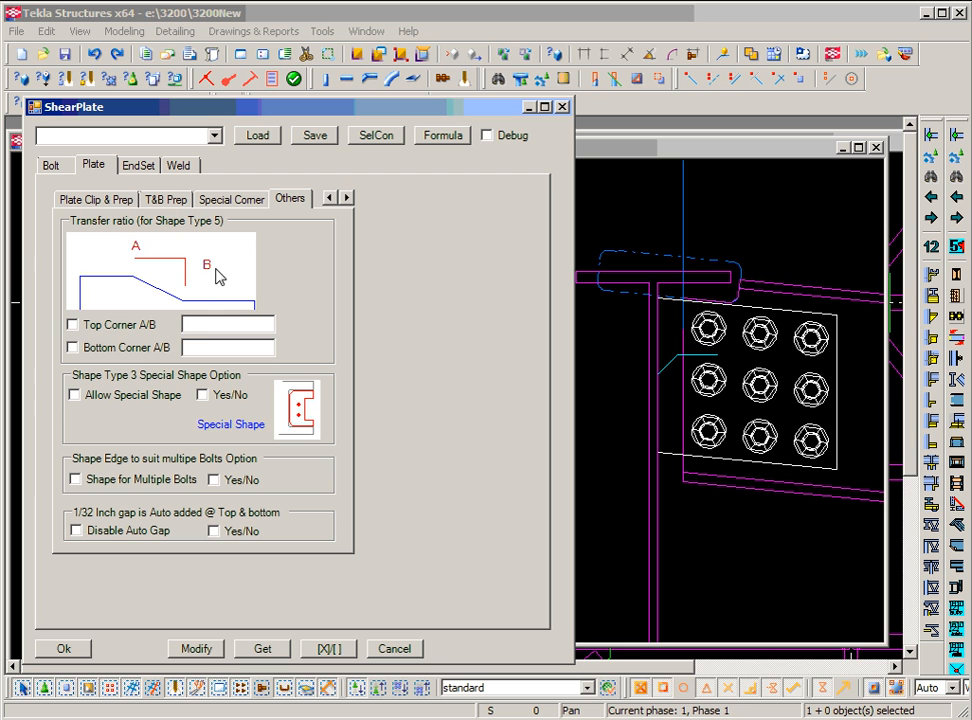
left_click(206, 326)
double_click(330, 198)
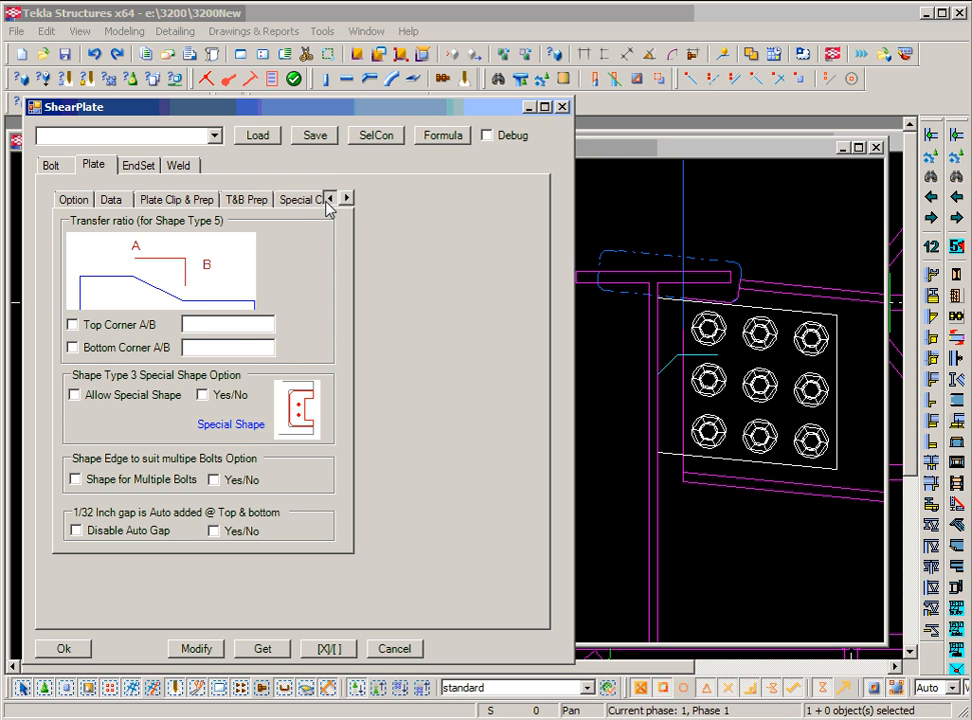
left_click(73, 199)
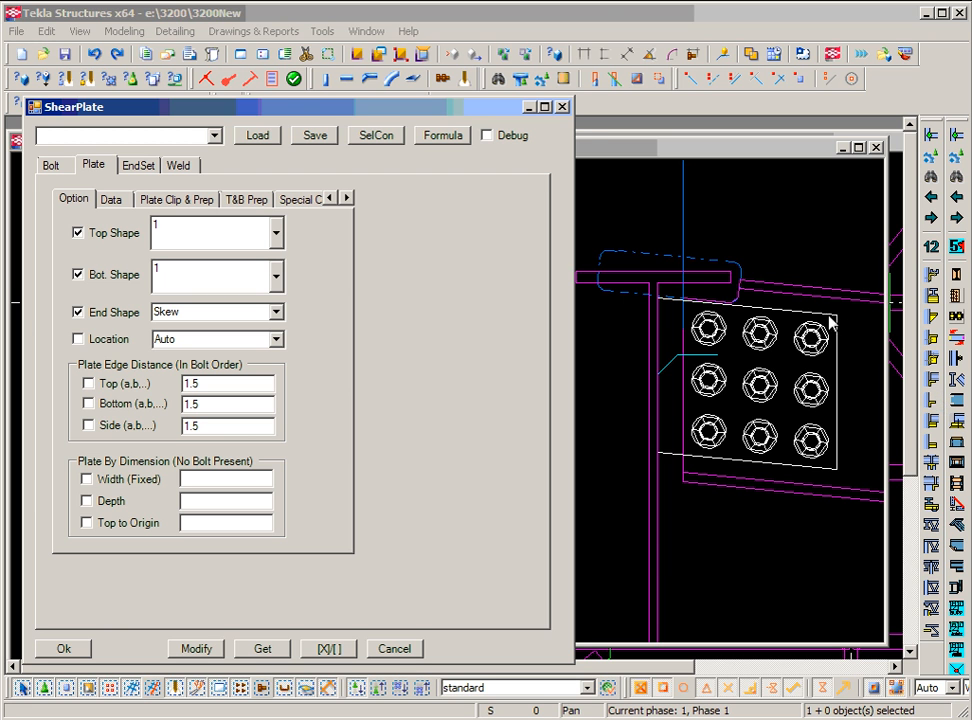
Apply a Square end shape to the selected shear plate connection as a trial.
middle_click_drag(835, 335, 788, 333)
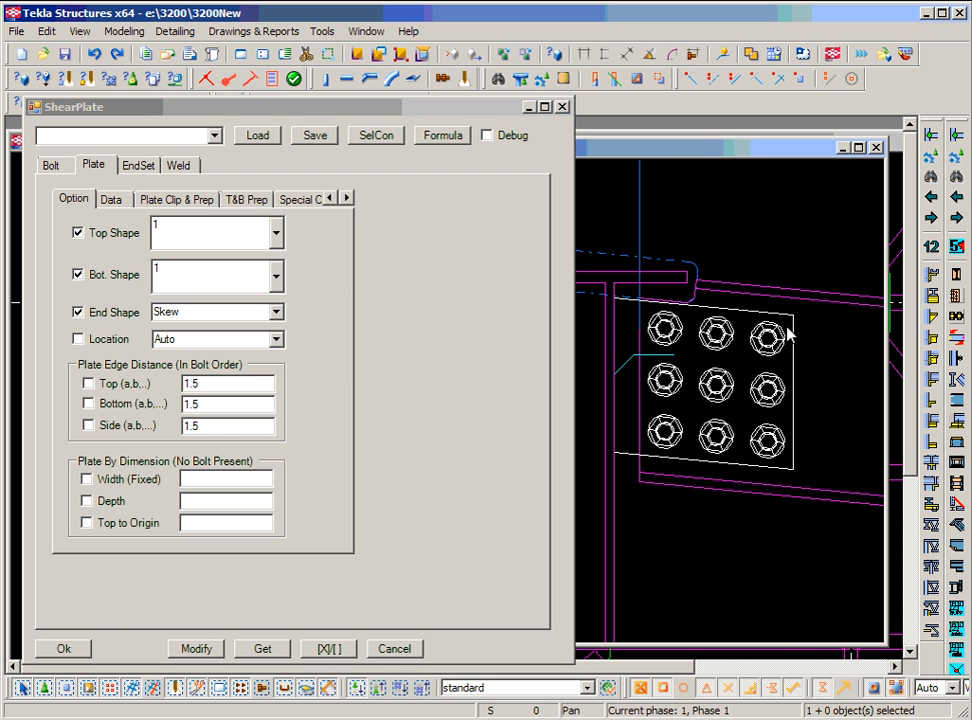
left_click(784, 322)
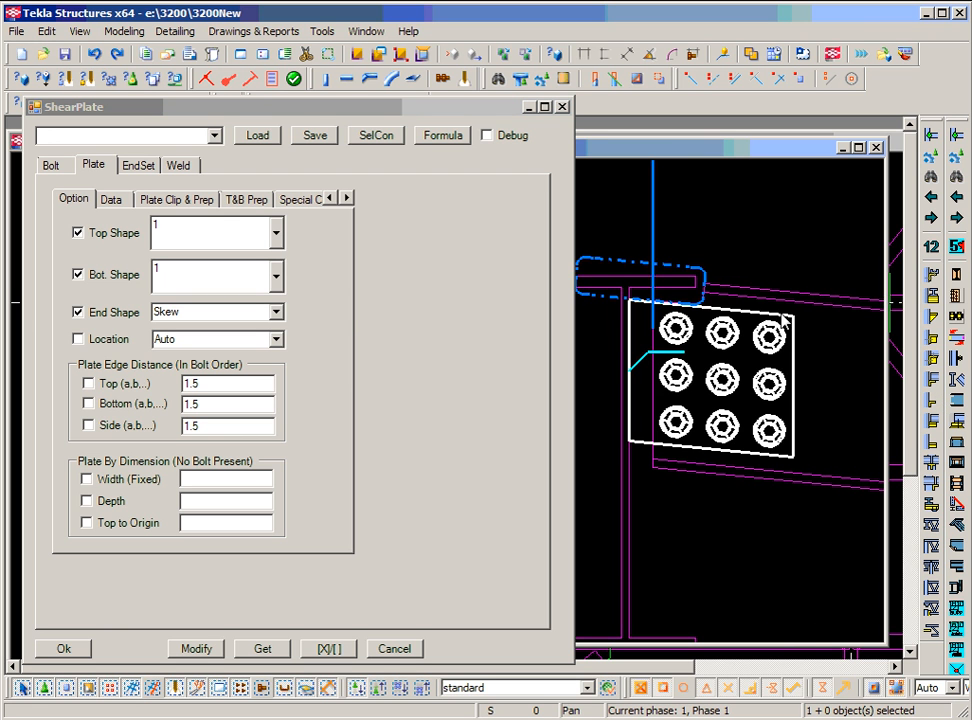
left_click(274, 313)
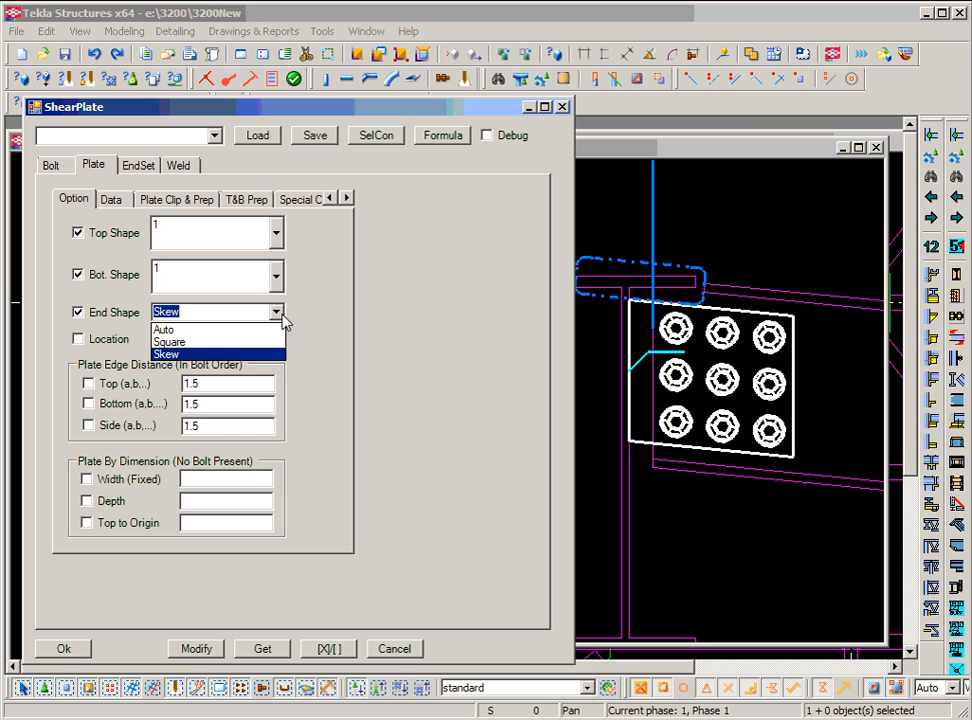
left_click(271, 343)
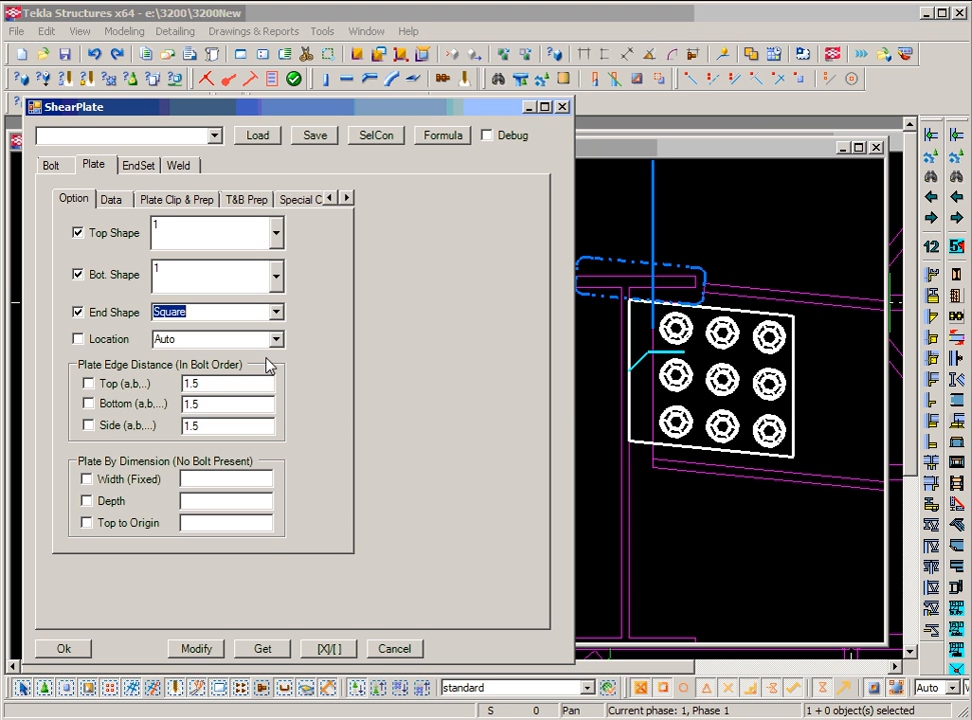
left_click(200, 650)
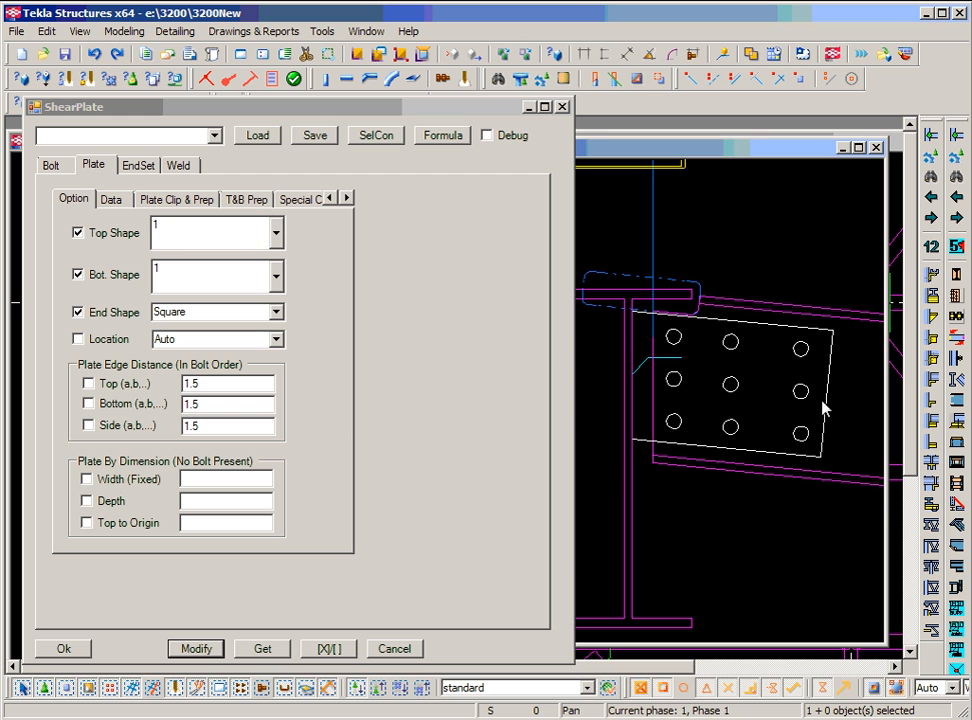
Set the plate end shape back to Skew and apply it.
left_click(276, 312)
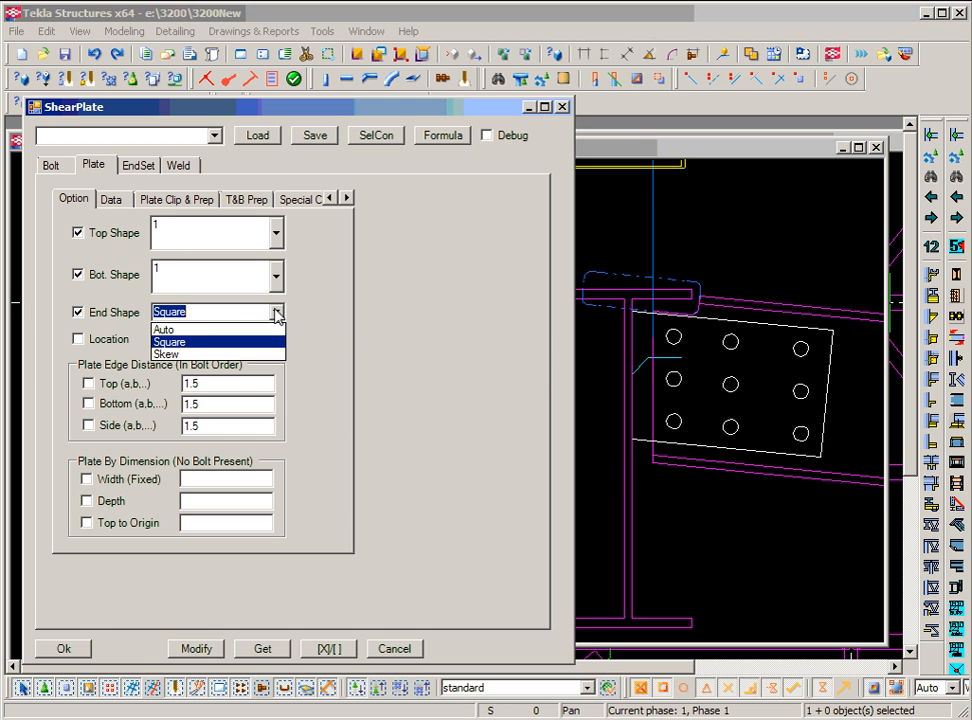
left_click(250, 355)
left_click(193, 649)
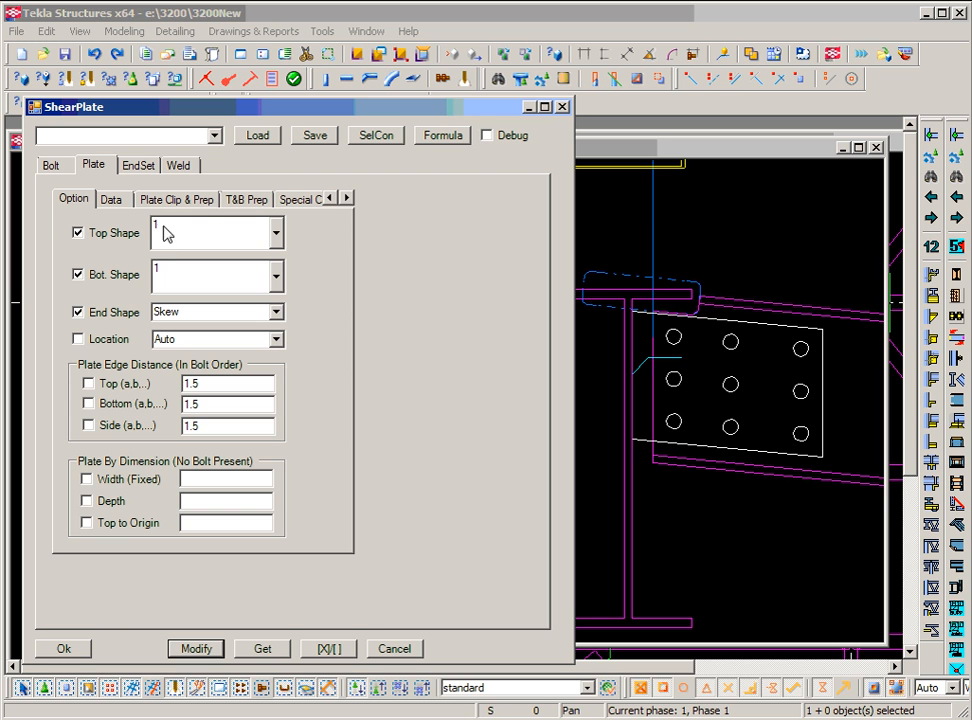
Set the connection's bolt standard to A307.
left_click(57, 164)
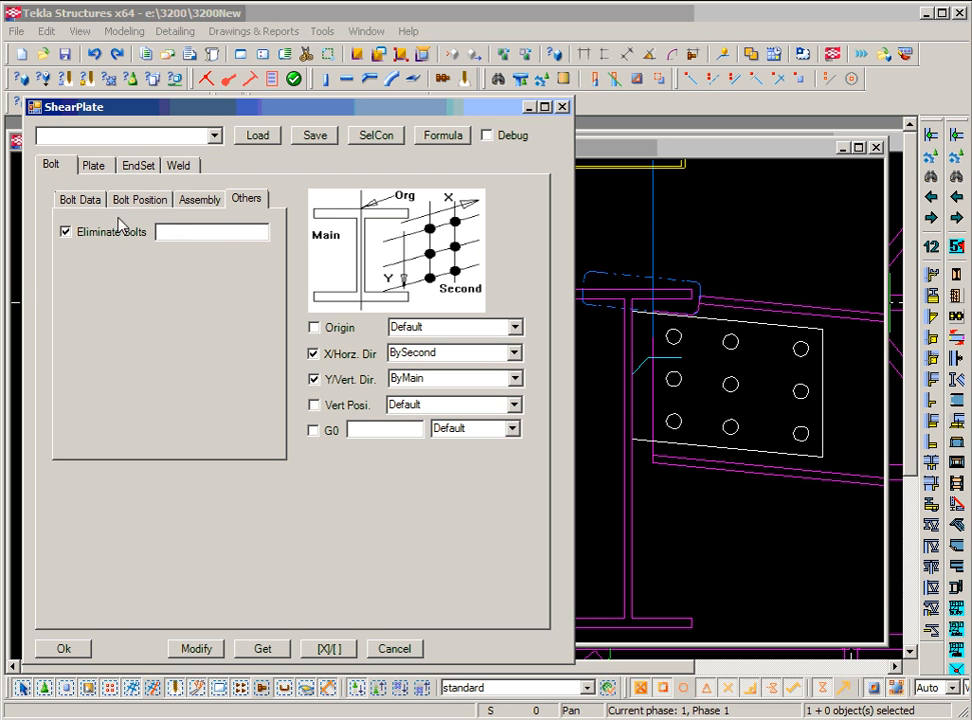
left_click(77, 200)
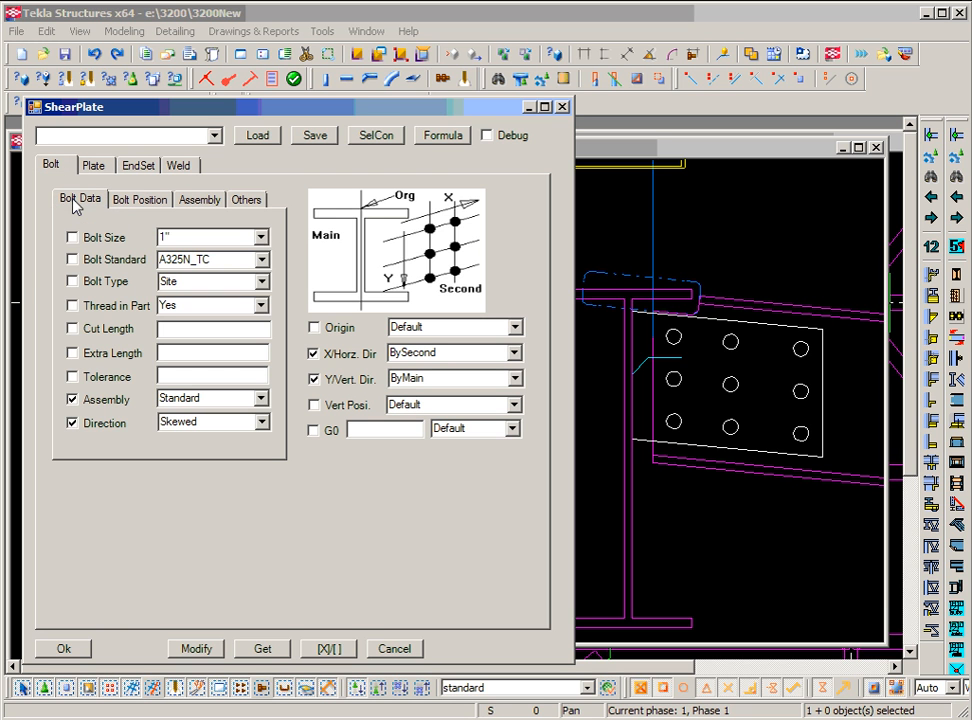
left_click(261, 259)
left_click(234, 278)
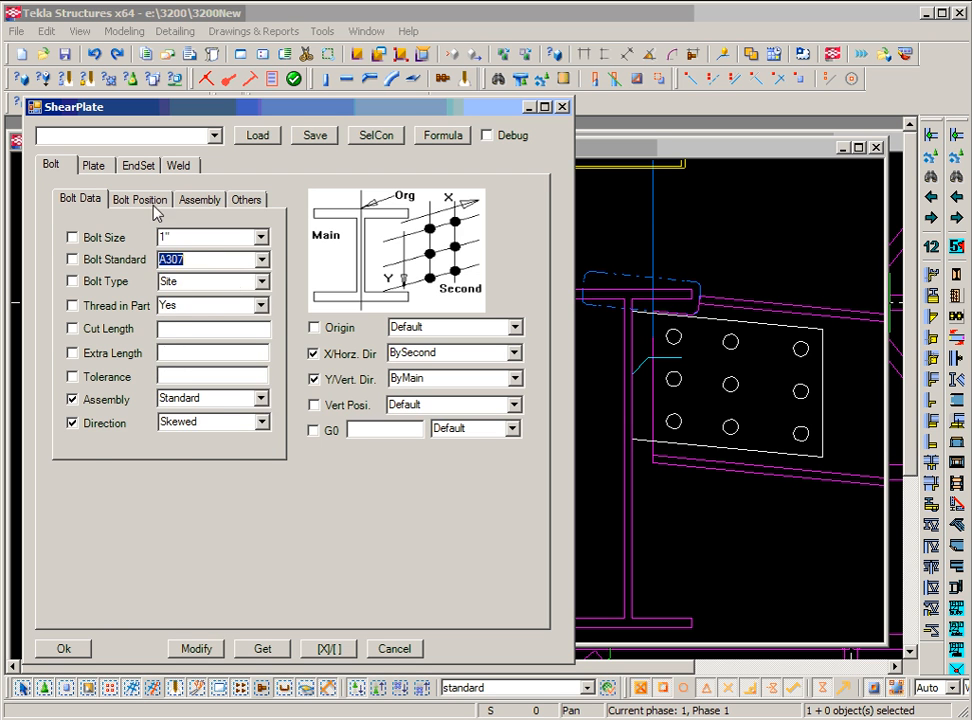
Check the plate location choices and leave it on Auto.
left_click(95, 165)
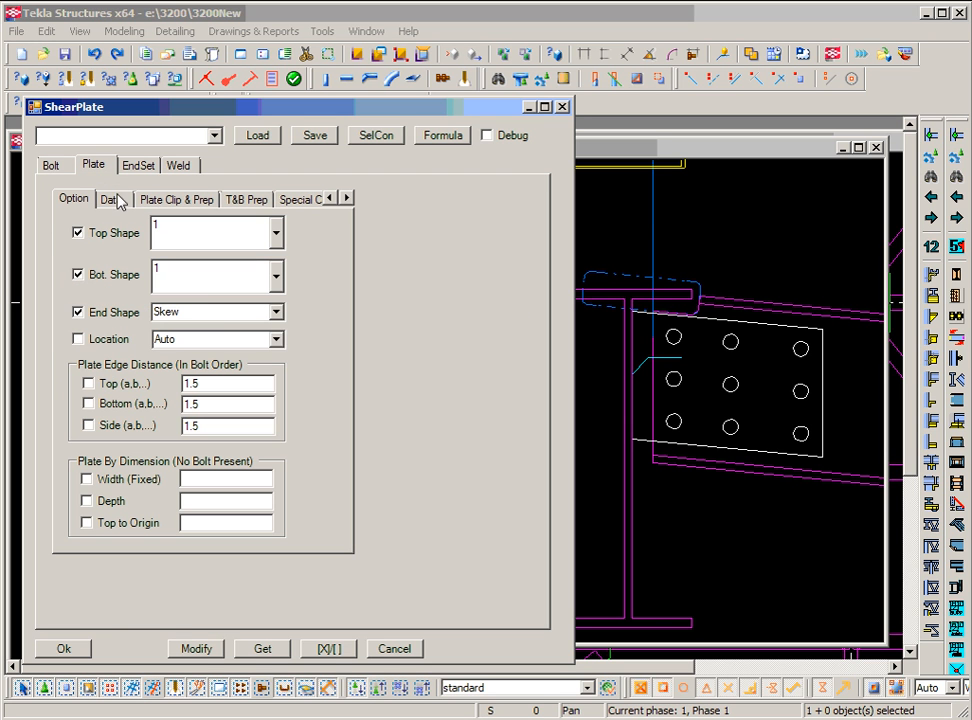
left_click(277, 340)
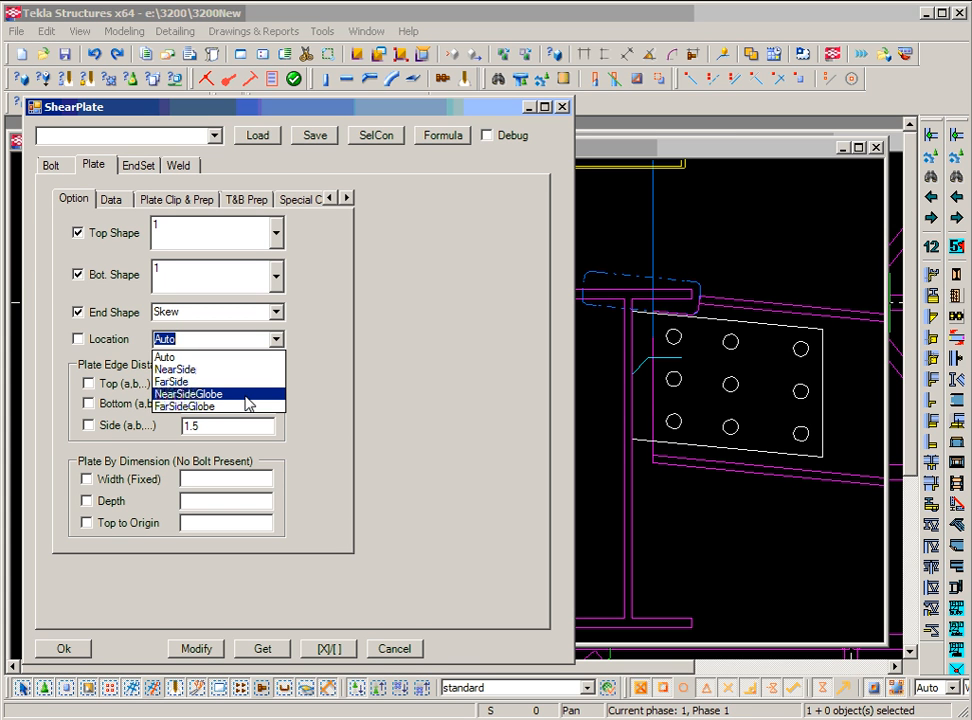
left_click(344, 377)
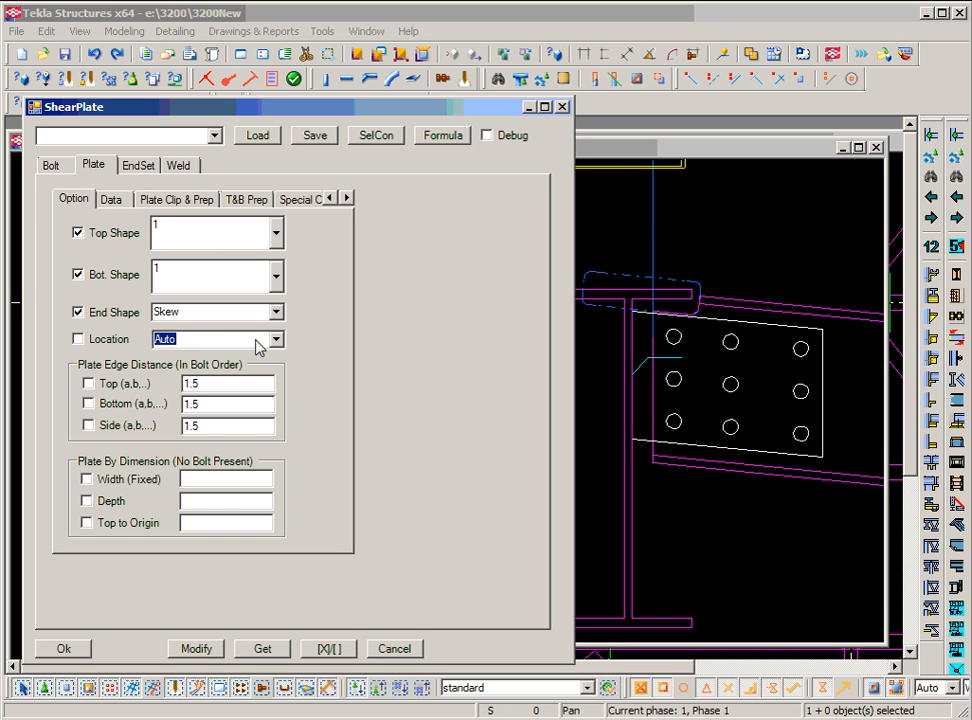
Enable plate location Auto and the 1.5 top, bottom and side edge distances.
left_click(213, 390)
left_click(218, 401)
left_click(215, 432)
left_click(214, 412)
left_click(222, 385)
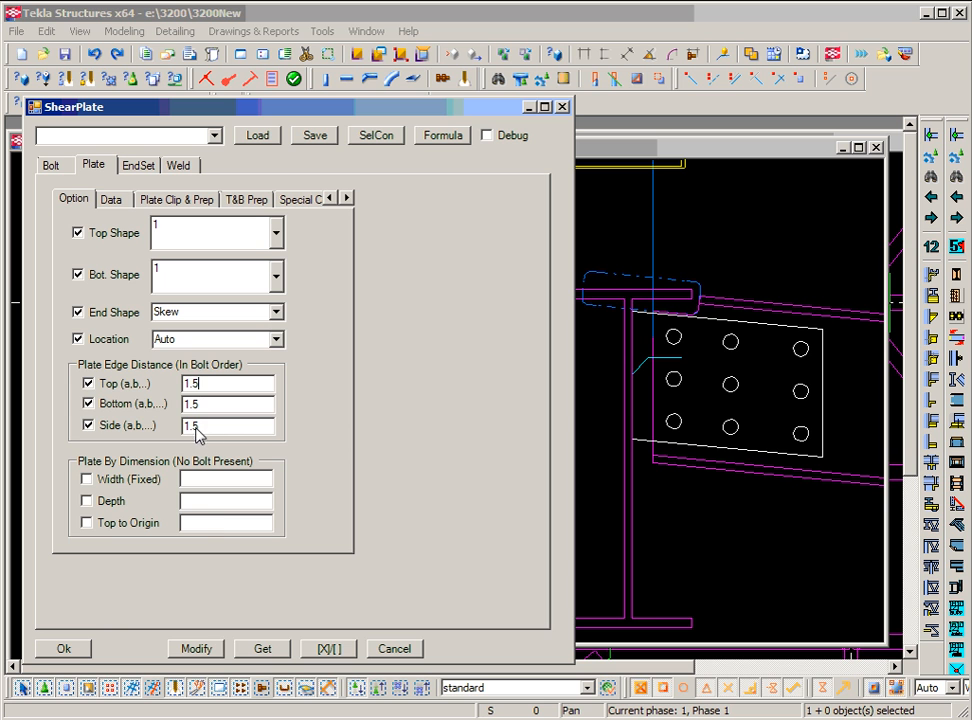
left_click(112, 200)
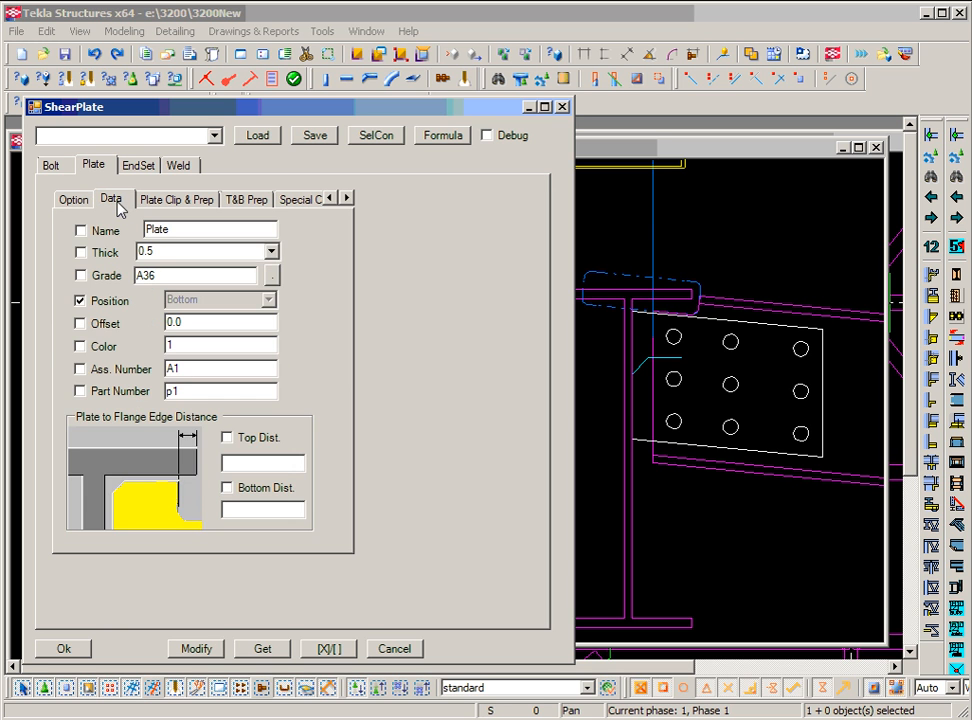
Enable assembly and part numbering and replace A1 with assembly number 1200p,1.
left_click(78, 202)
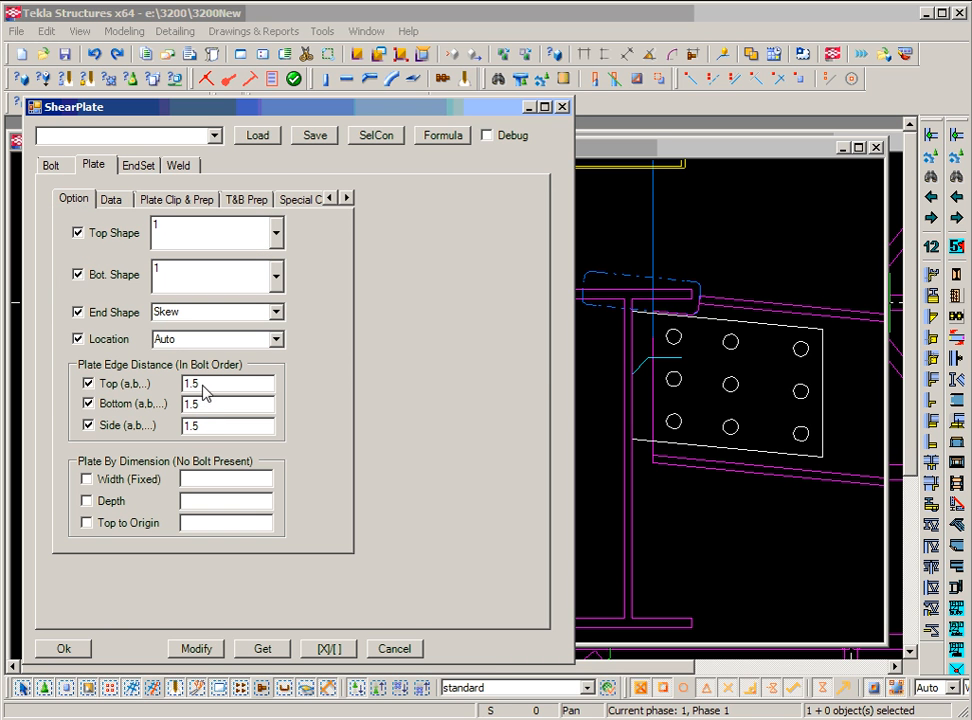
left_click(111, 201)
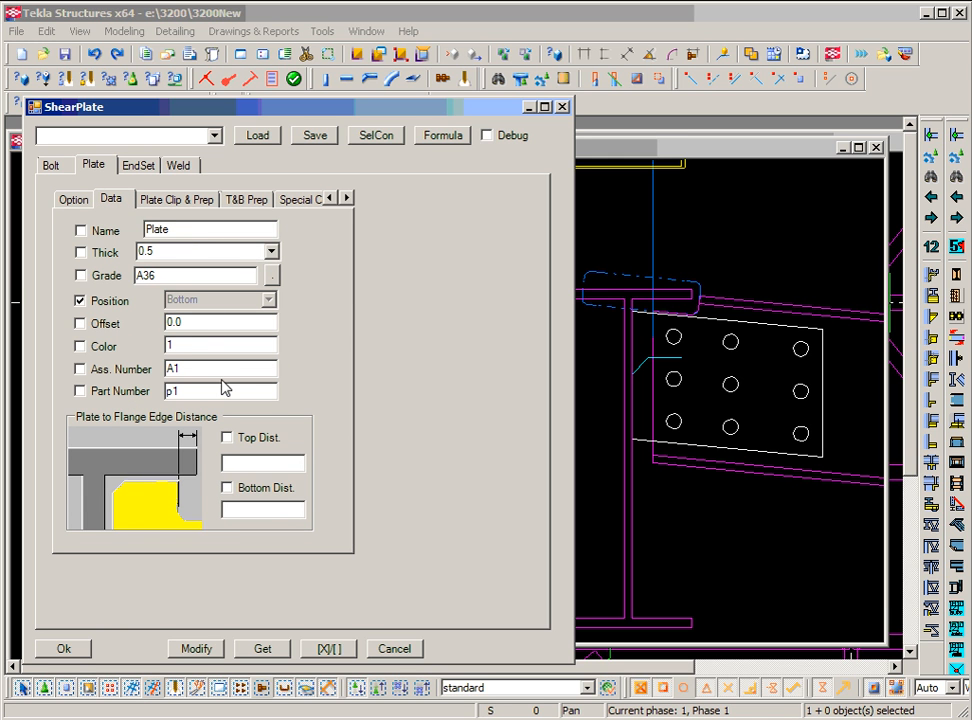
double_click(205, 372)
left_click_drag(194, 392, 132, 371)
type("1200p.")
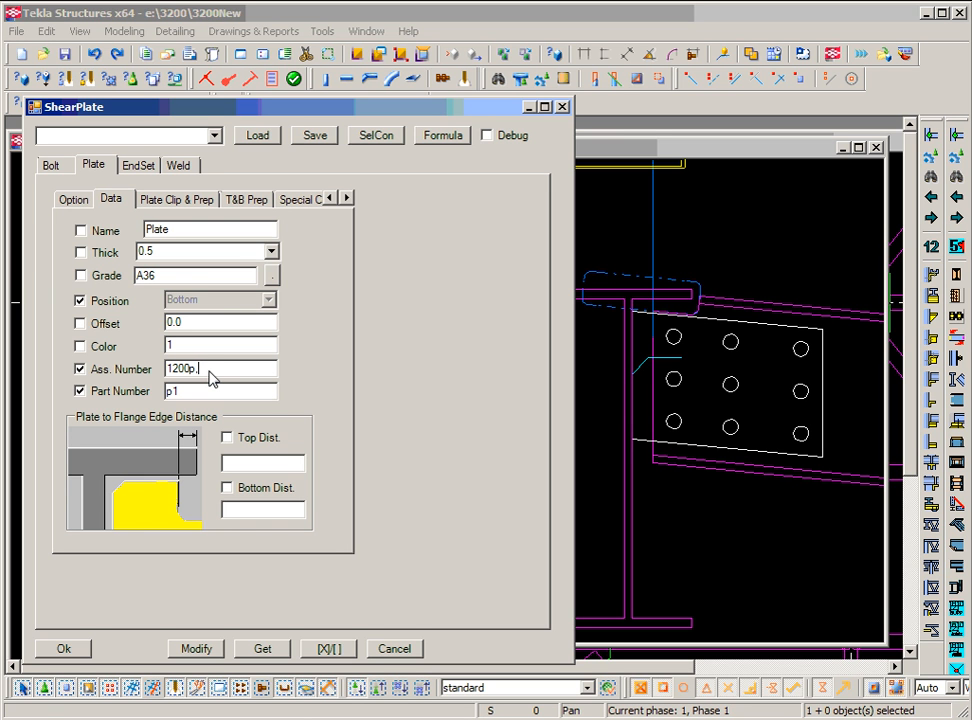
type("1")
key("Tab")
Enter part number 1p,200 and enable the top flange edge distance.
type("1p,200")
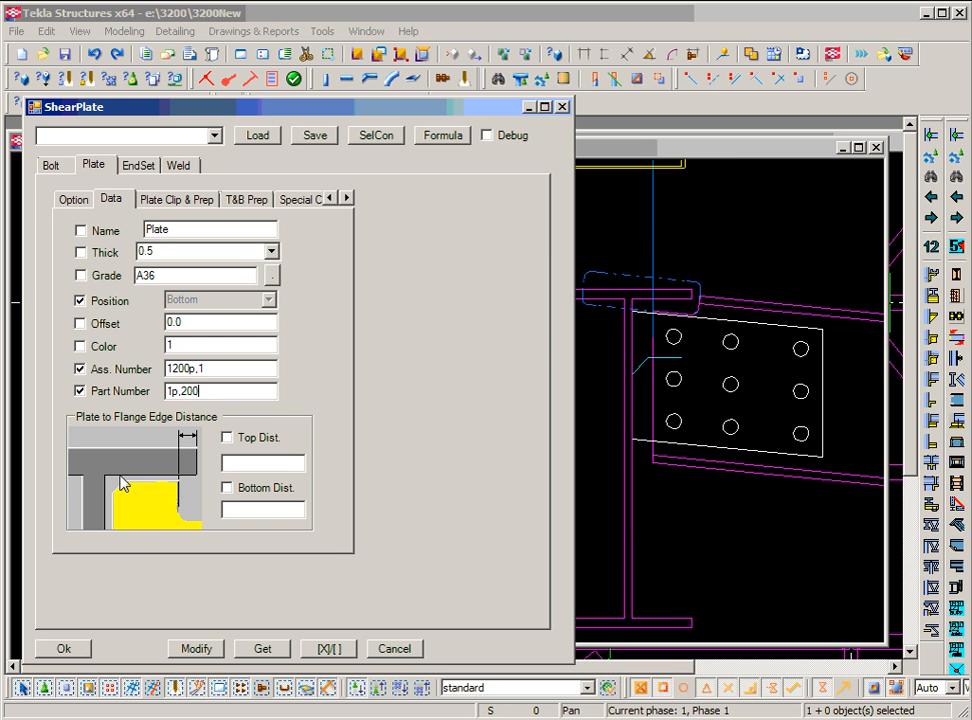
left_click(243, 466)
left_click(262, 512)
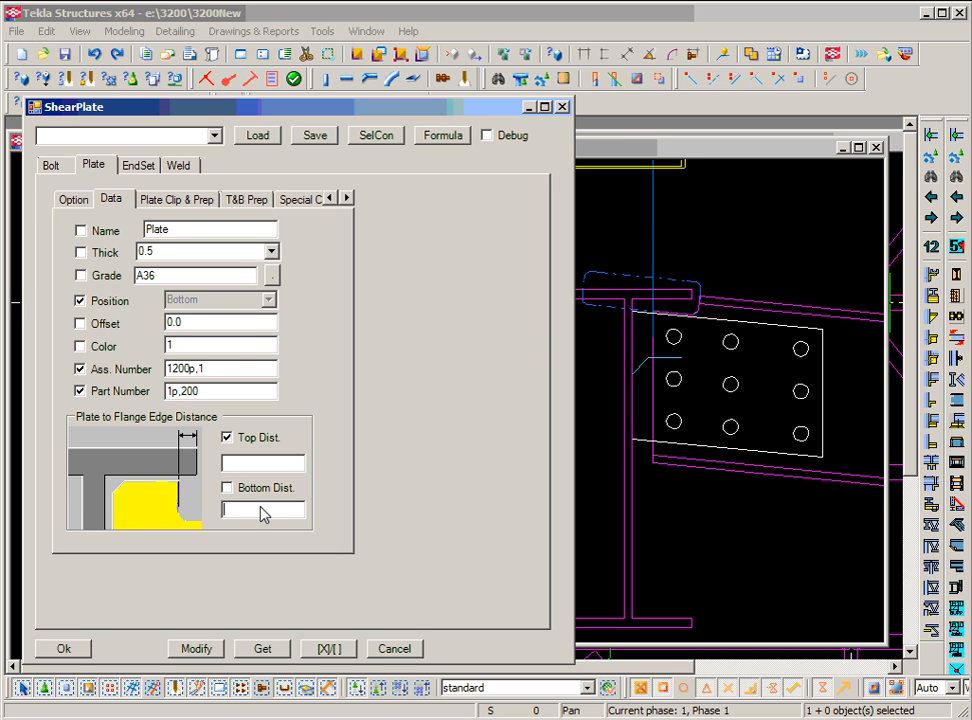
left_click(172, 202)
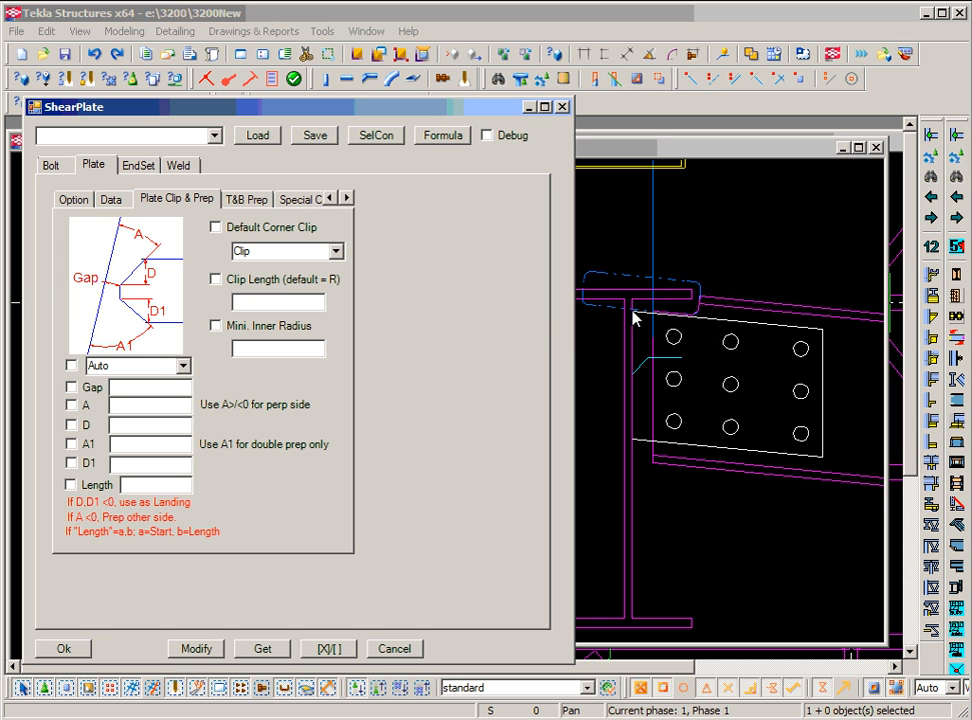
Switch the plate end prep from TouchFace to ByAngle and enable the prep, A and Gap.
left_click(709, 328)
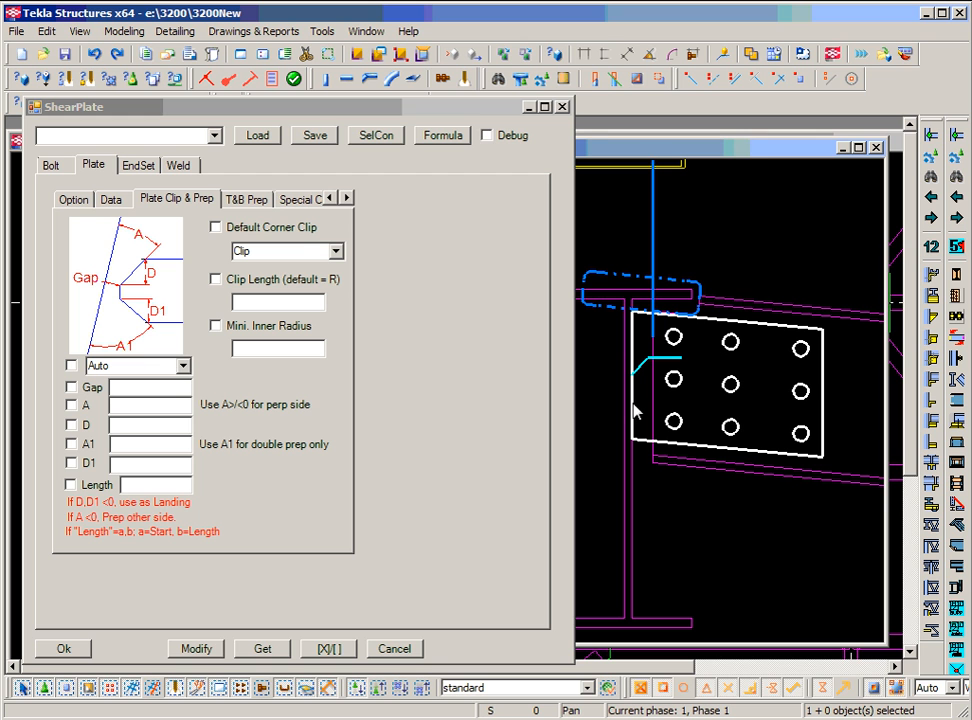
left_click(184, 366)
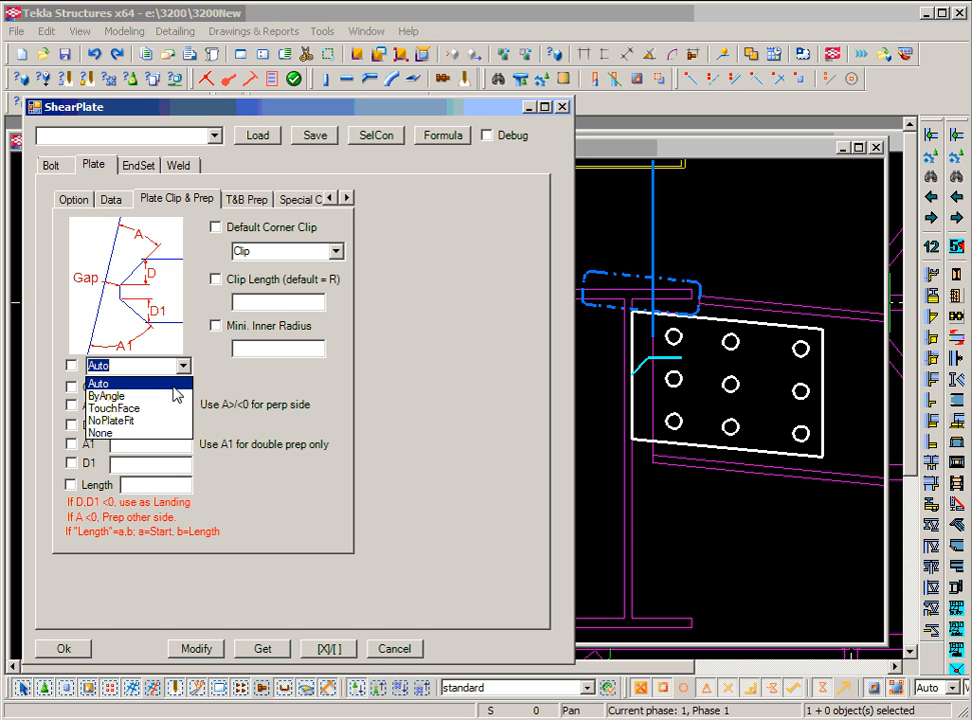
left_click(171, 397)
left_click(183, 366)
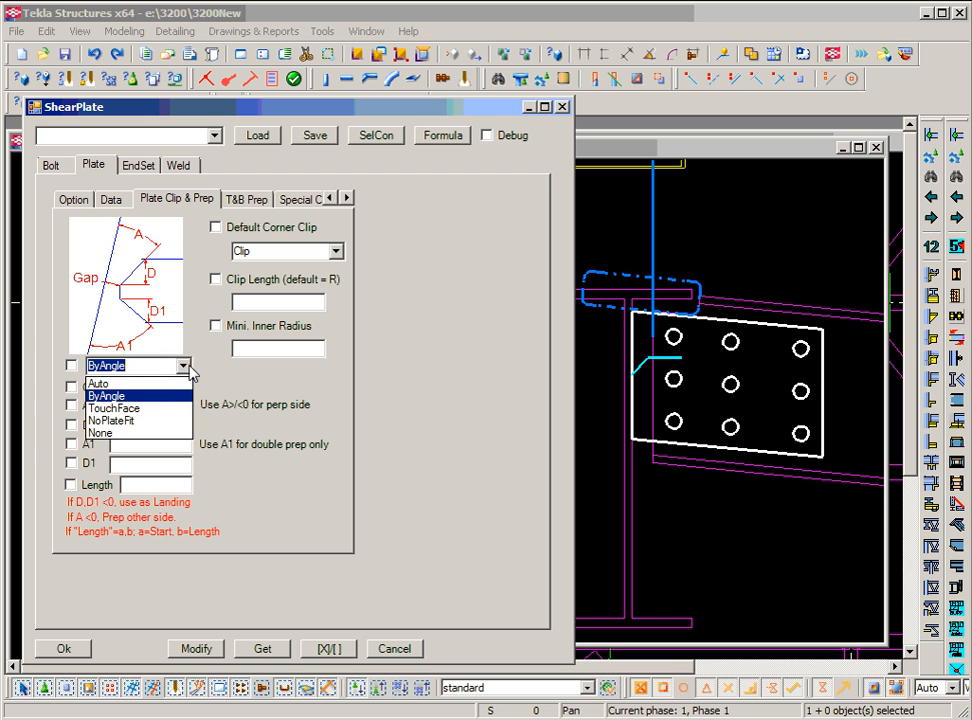
left_click(167, 407)
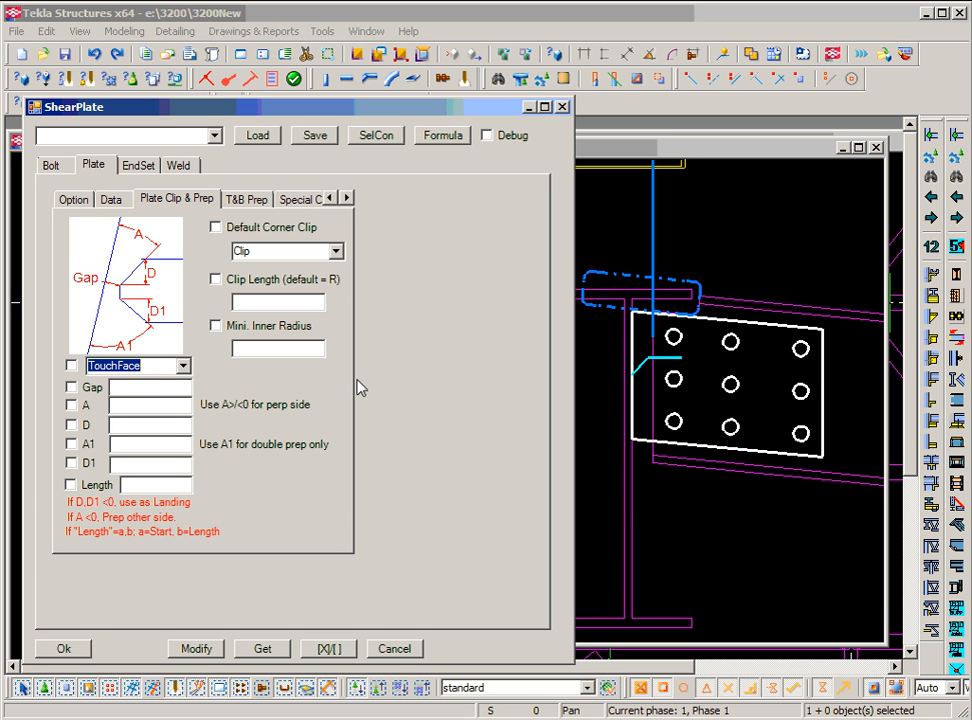
left_click(183, 366)
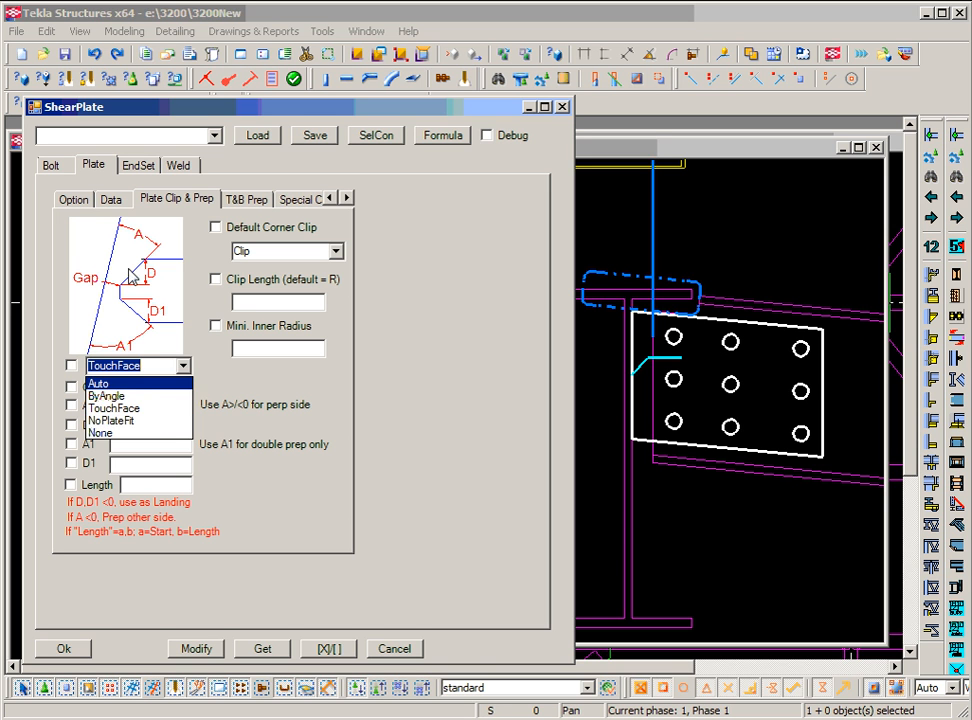
left_click(153, 396)
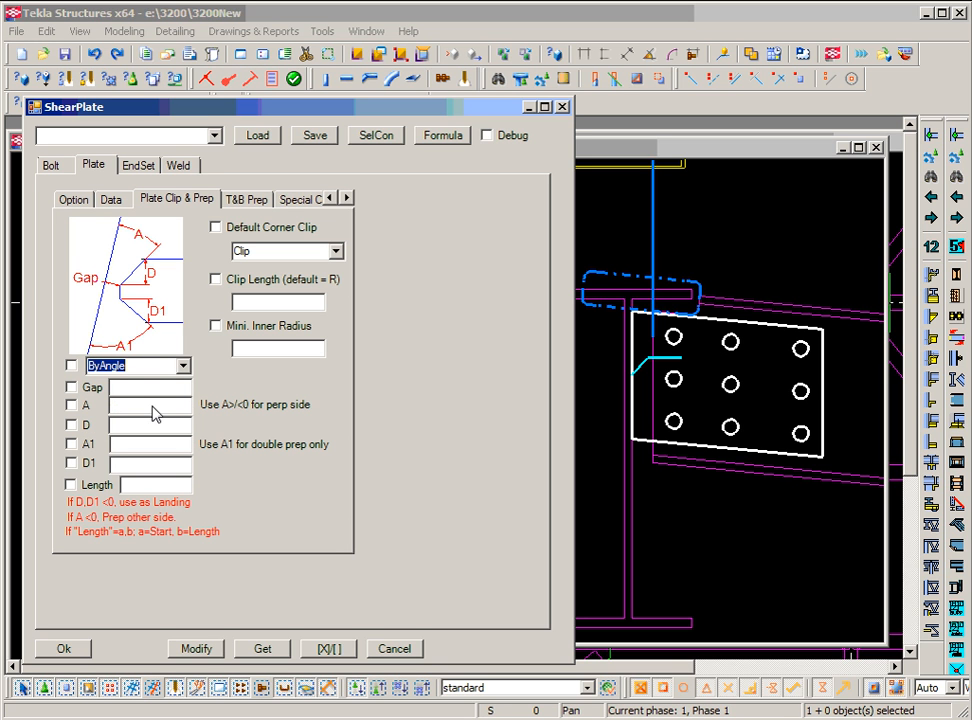
left_click(152, 406)
left_click(145, 387)
left_click(145, 394)
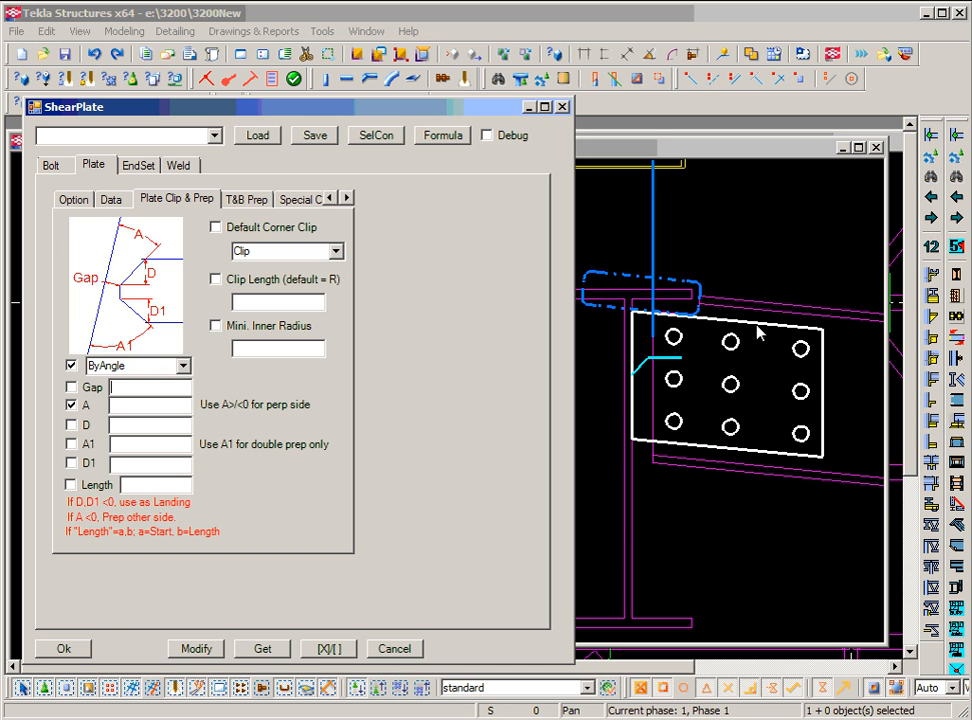
left_click(74, 199)
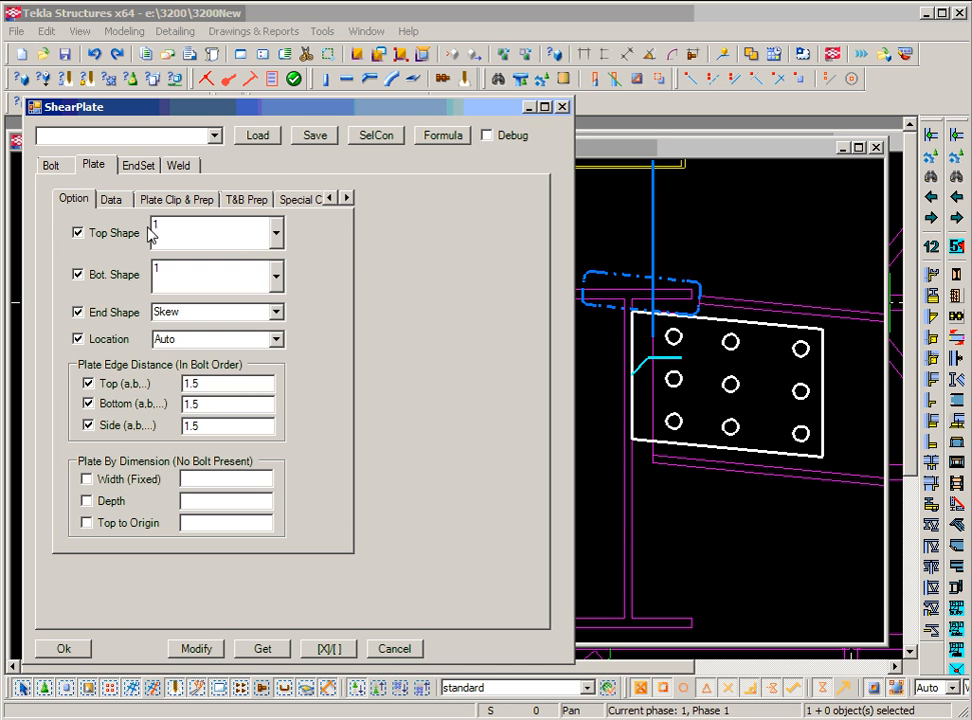
Set top and bottom plate shapes to 3 and apply them to the connection.
left_click(276, 233)
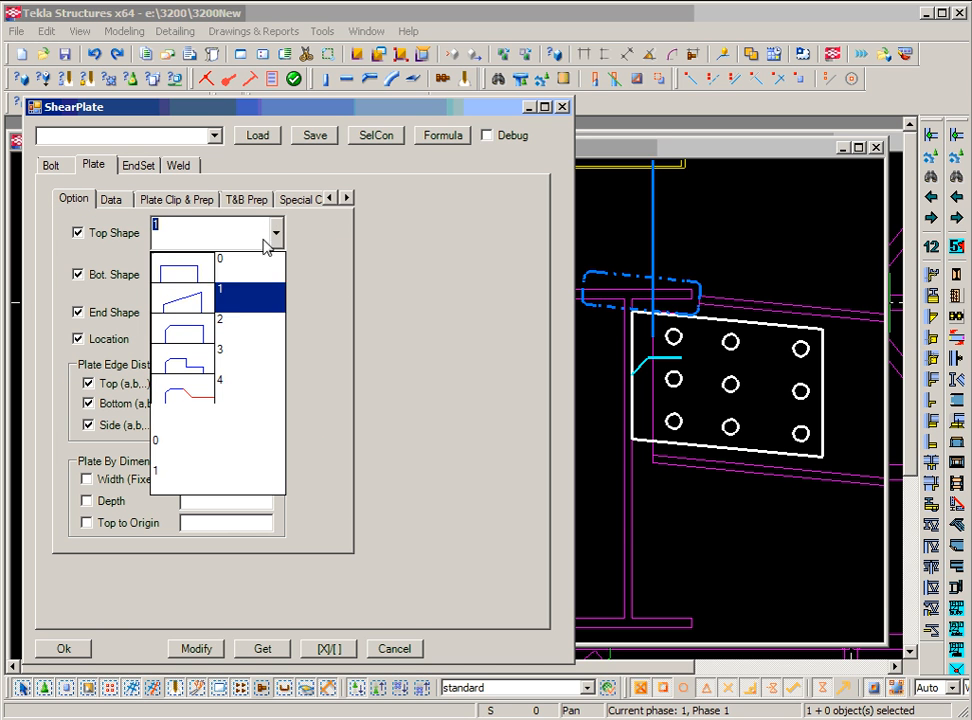
left_click(200, 358)
left_click(276, 275)
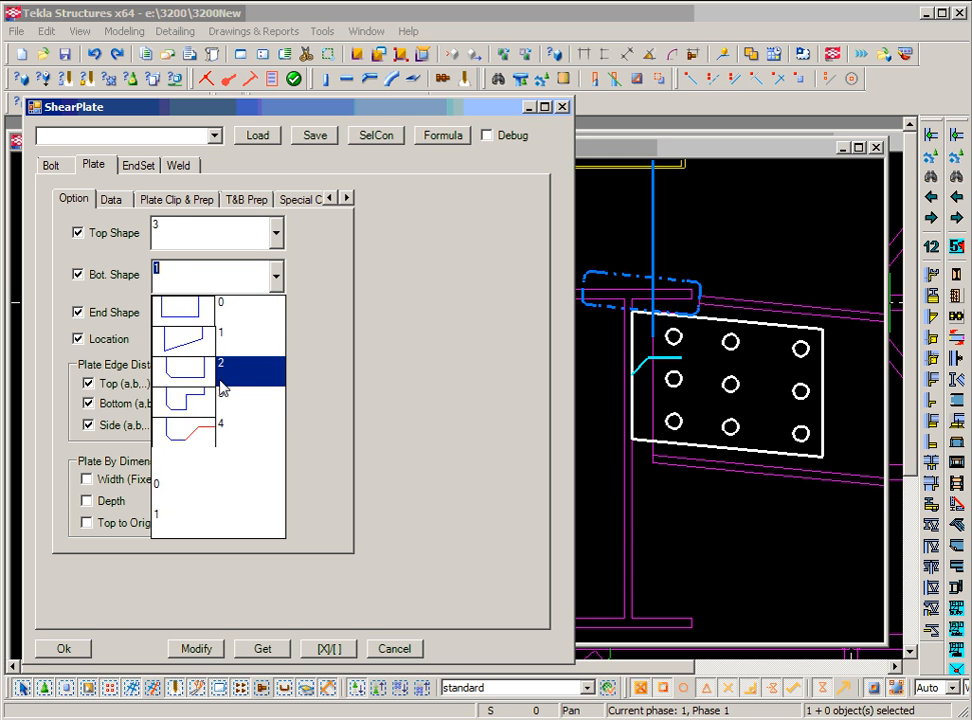
left_click(226, 397)
left_click(199, 650)
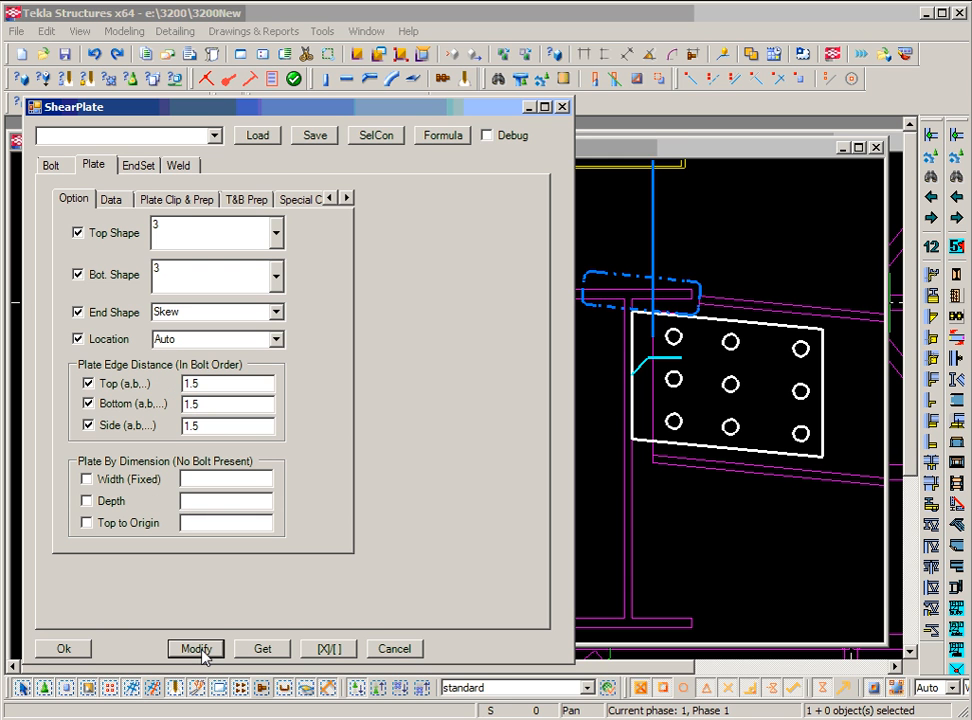
middle_click_drag(655, 594, 720, 522)
scroll(709, 548, "up", 2)
scroll(708, 546, "up", 1)
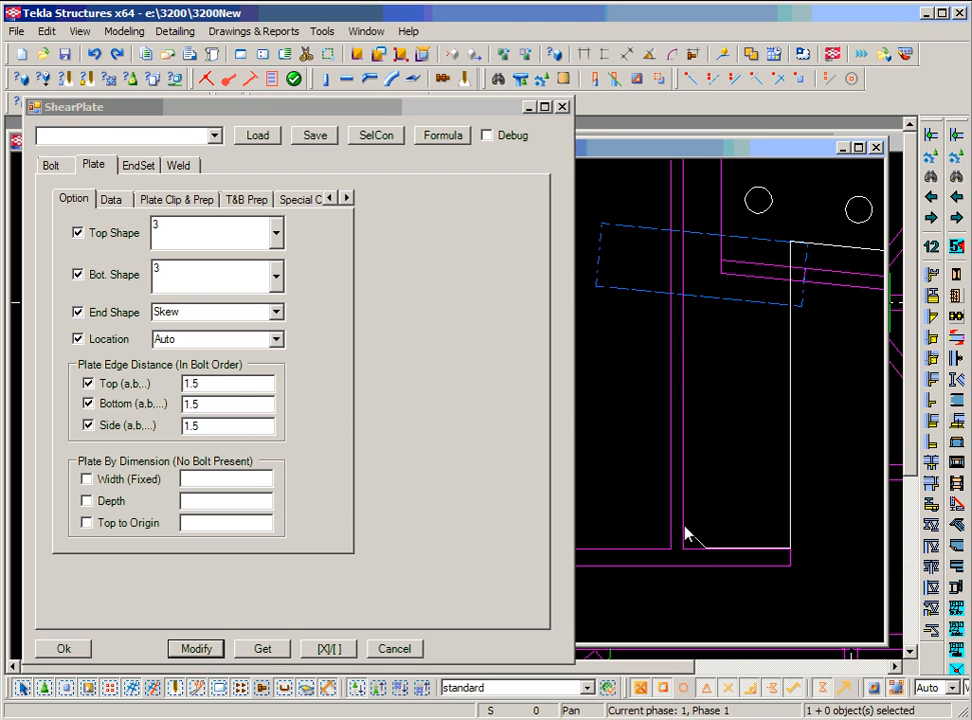
left_click(203, 202)
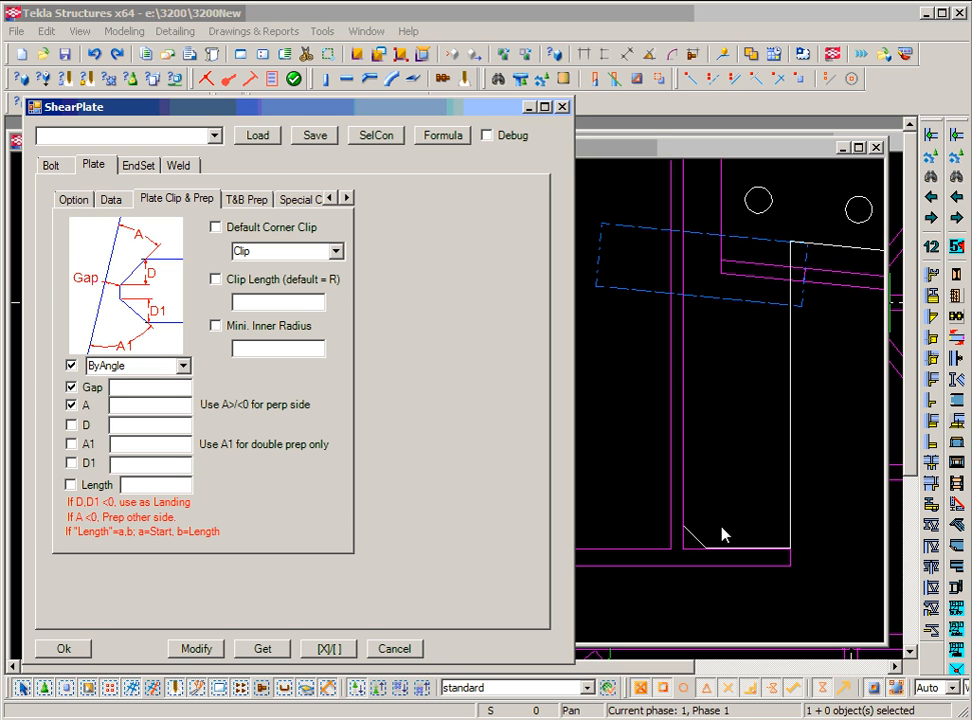
Apply Round default corner clips to the plate.
left_click(336, 252)
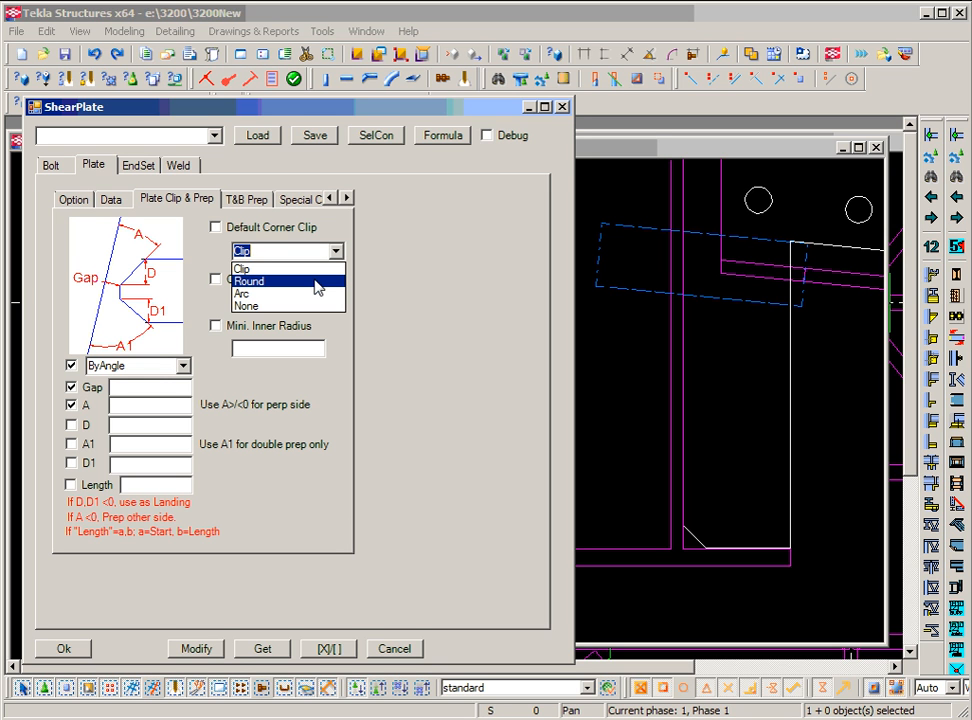
left_click(317, 287)
left_click(209, 650)
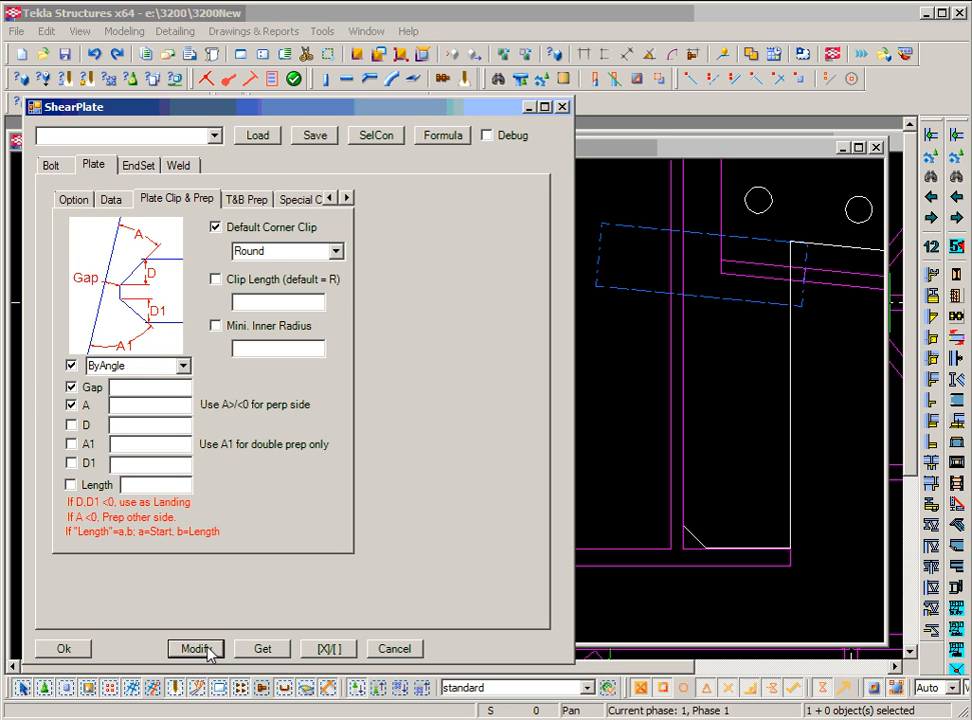
Change the corner clip type to Arc and inspect the rounded lower corner.
left_click(336, 251)
left_click(320, 293)
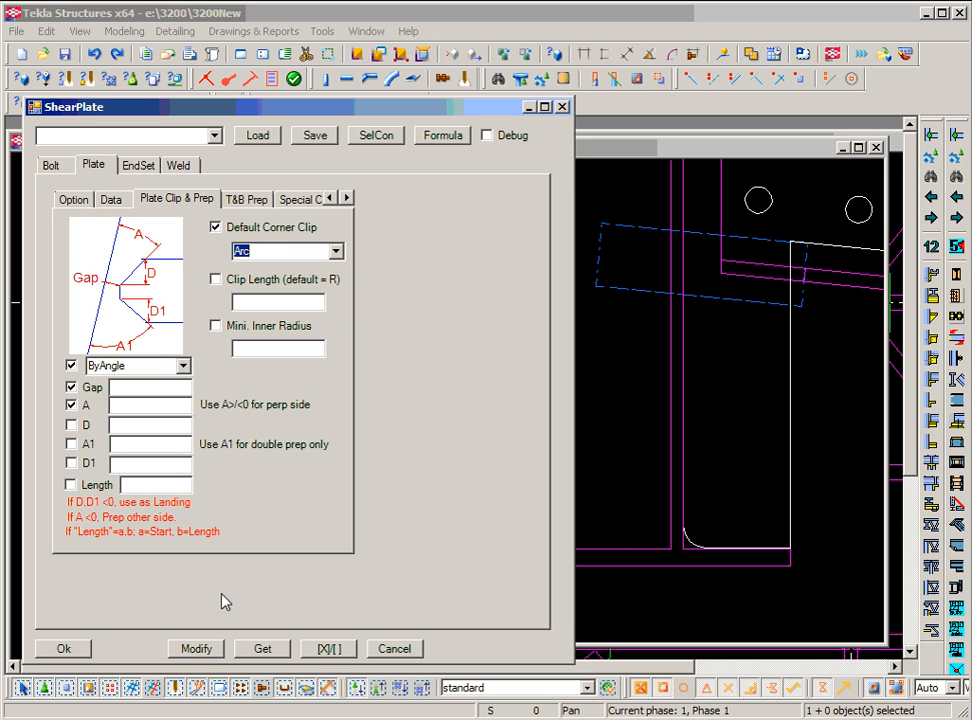
left_click(197, 650)
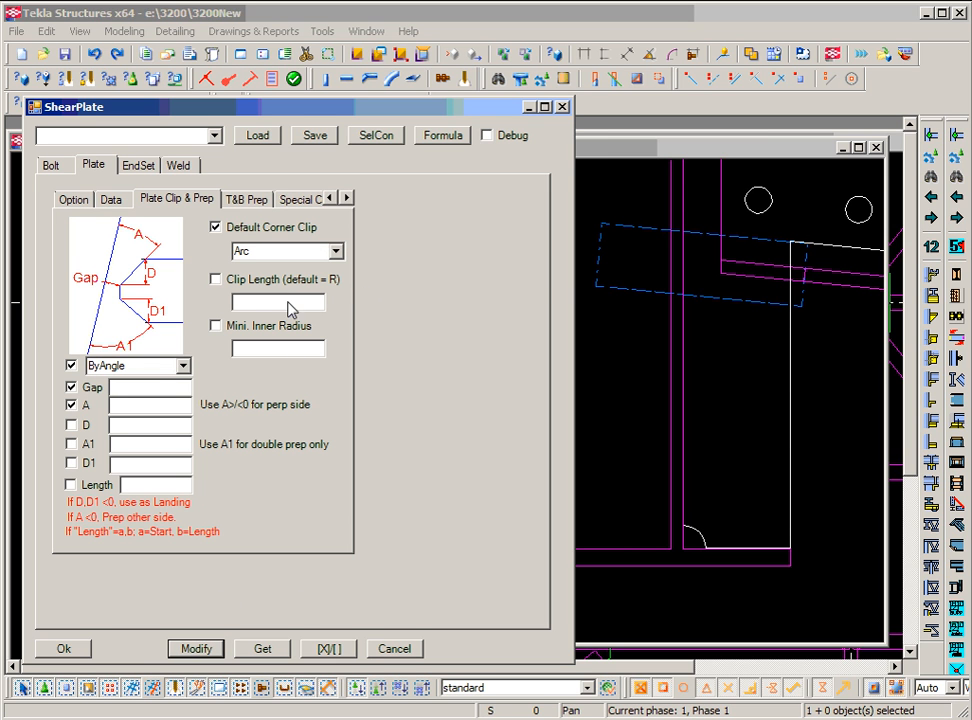
left_click(800, 403)
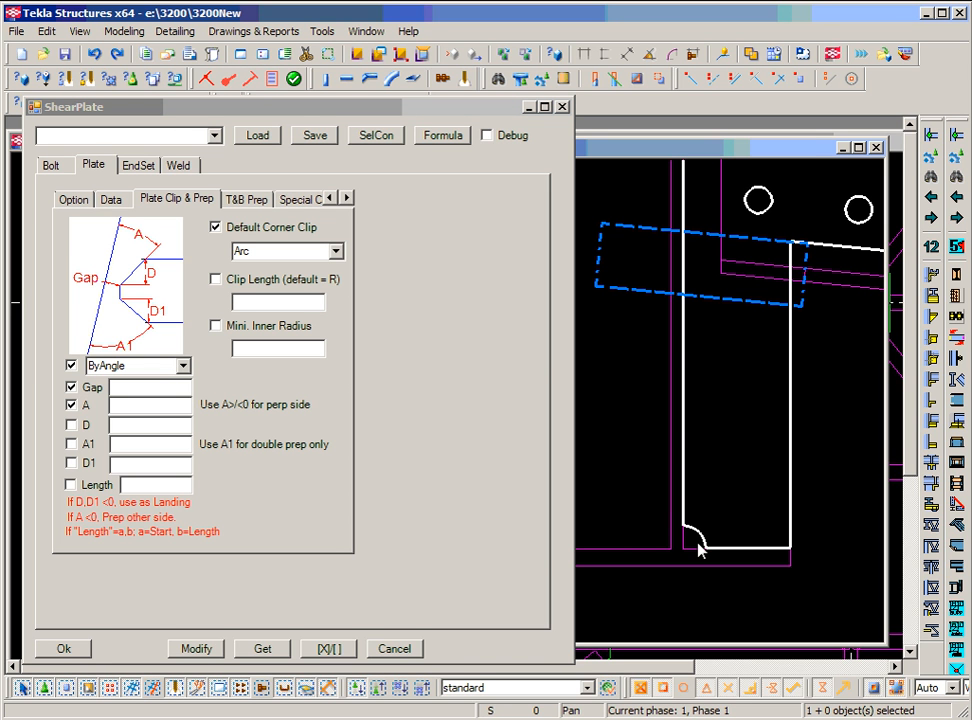
middle_click_drag(706, 542, 692, 530)
scroll(691, 529, "down", 2)
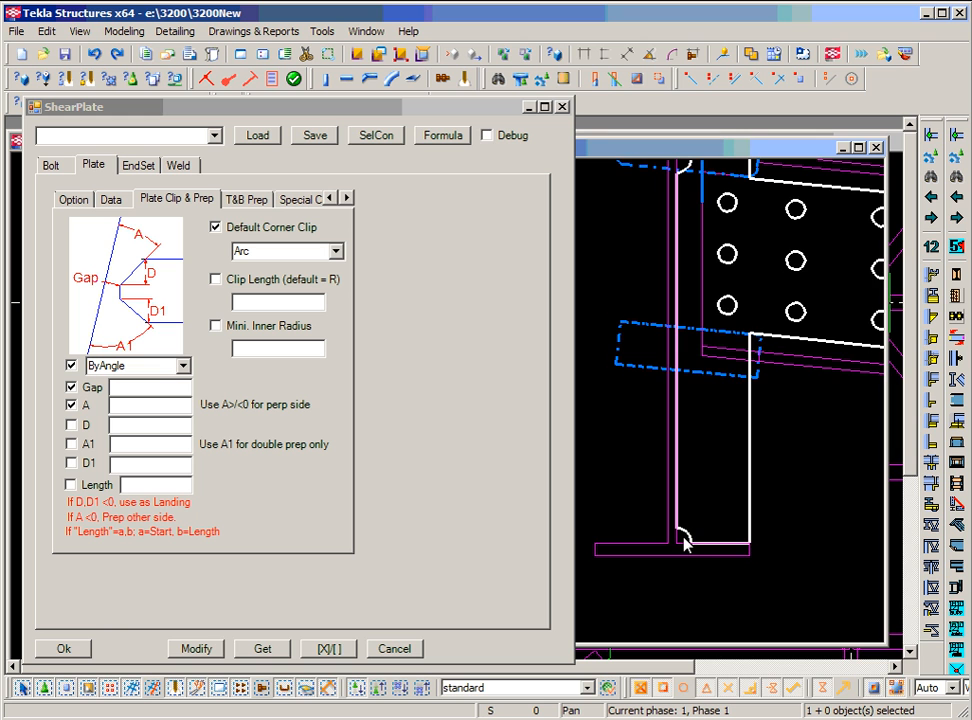
scroll(684, 538, "up", 2)
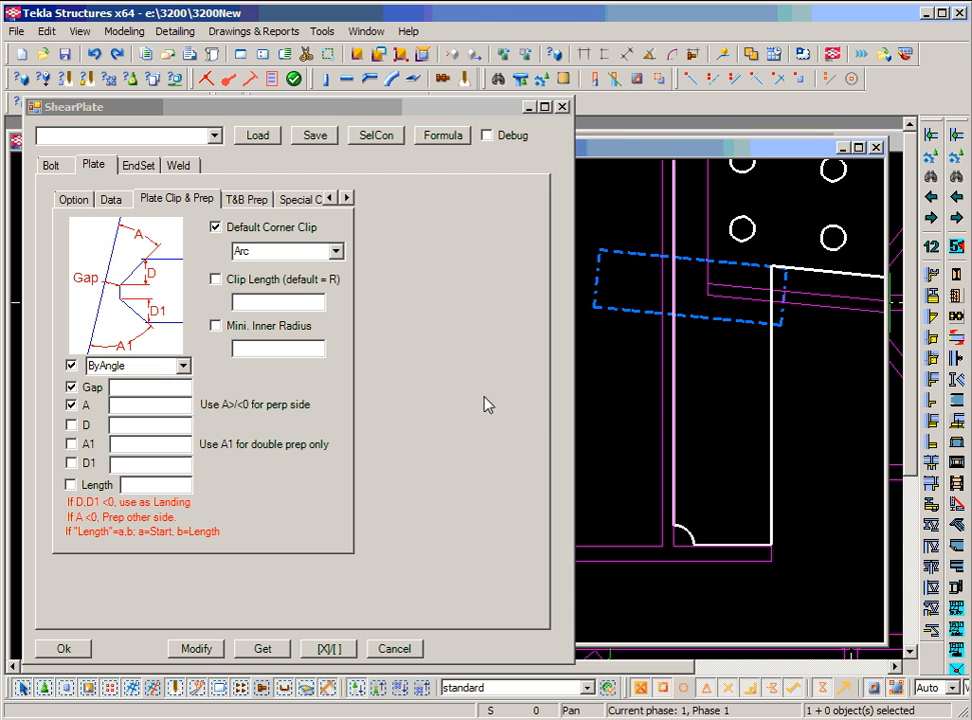
Set the corner clip length to 1/2 and apply it.
left_click(305, 304)
type("1/2")
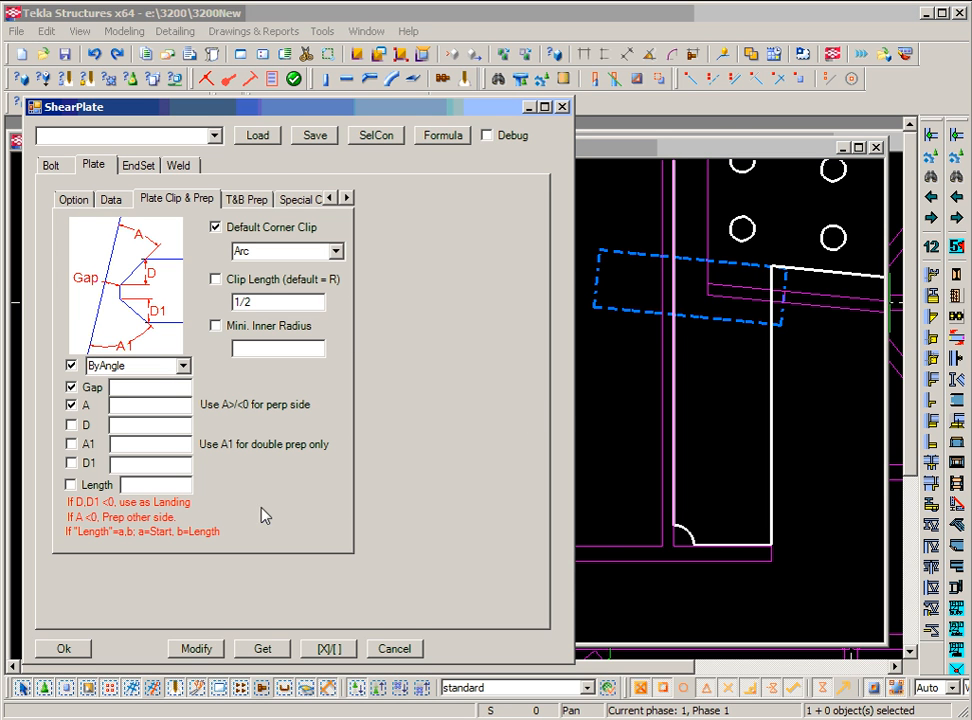
left_click(211, 651)
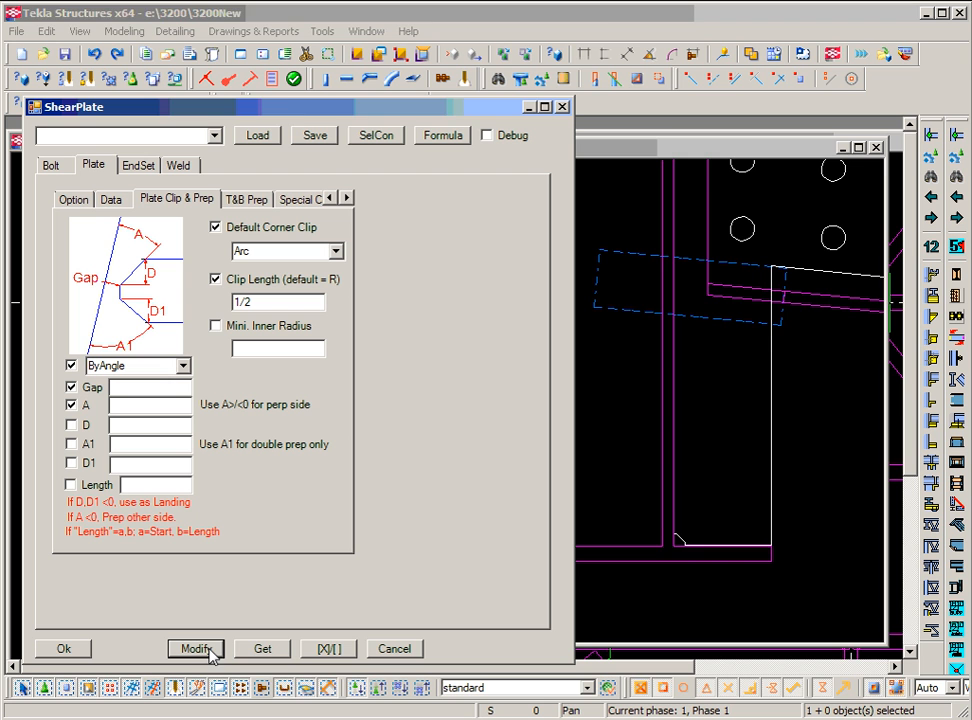
scroll(690, 572, "up", 2)
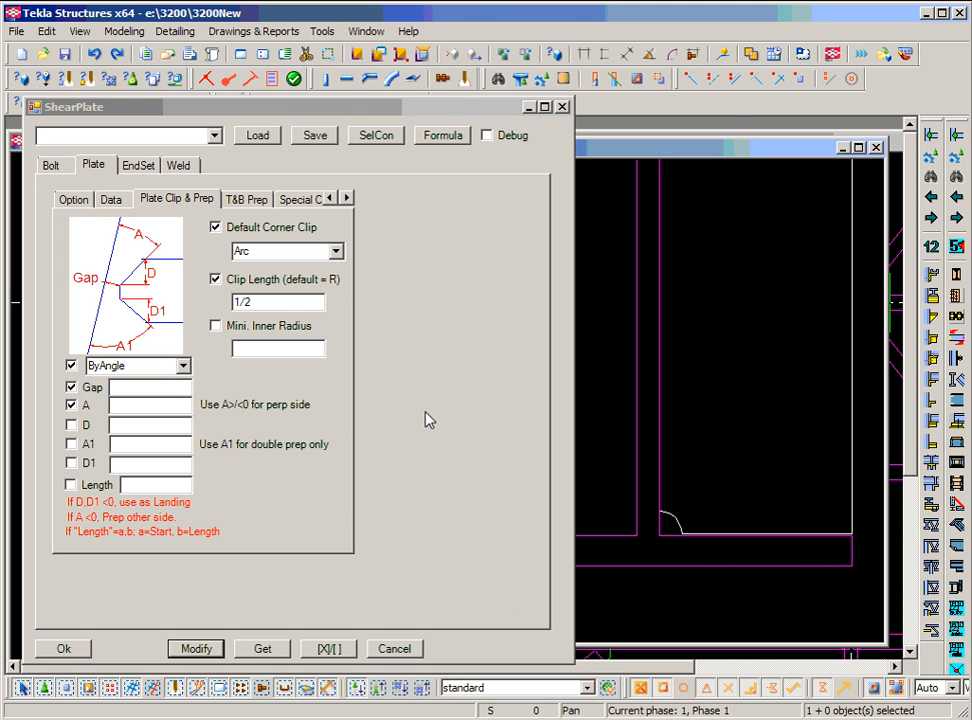
Set the minimum inner radius to 1/2, apply it, and check the plate's upper corner.
left_click(297, 352)
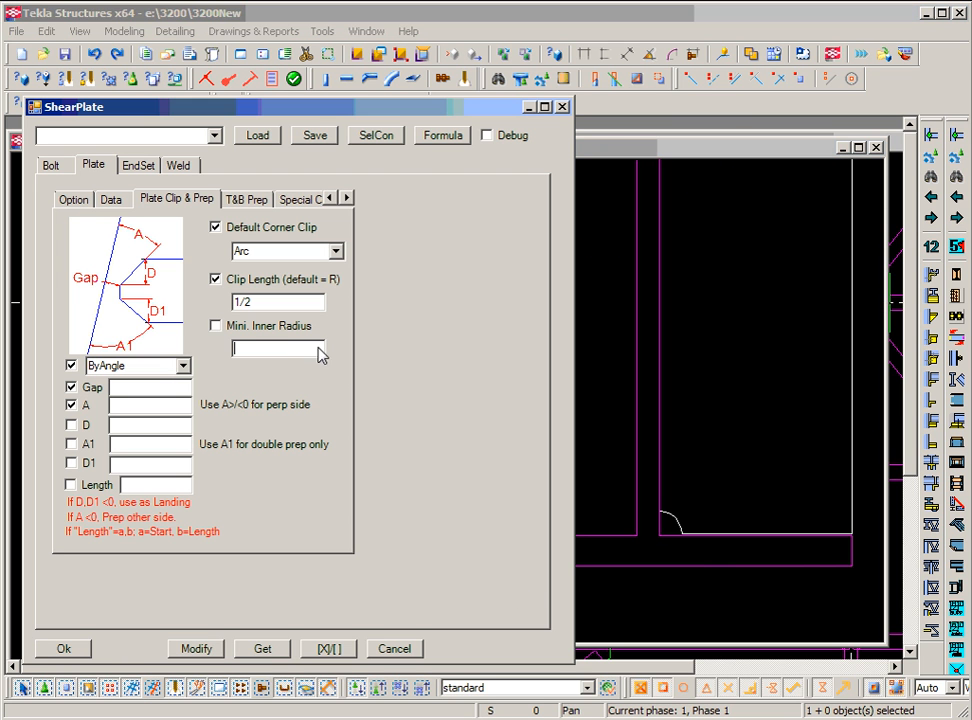
scroll(752, 326, "down", 1)
middle_click_drag(752, 326, 666, 462)
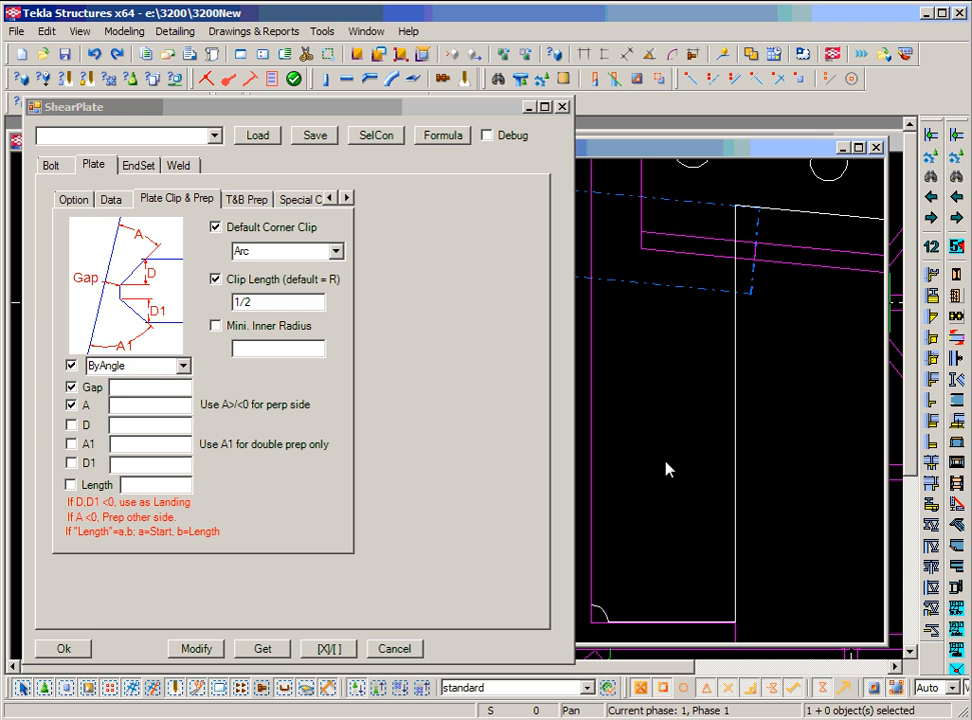
middle_click_drag(744, 240, 688, 350)
scroll(687, 345, "up", 2)
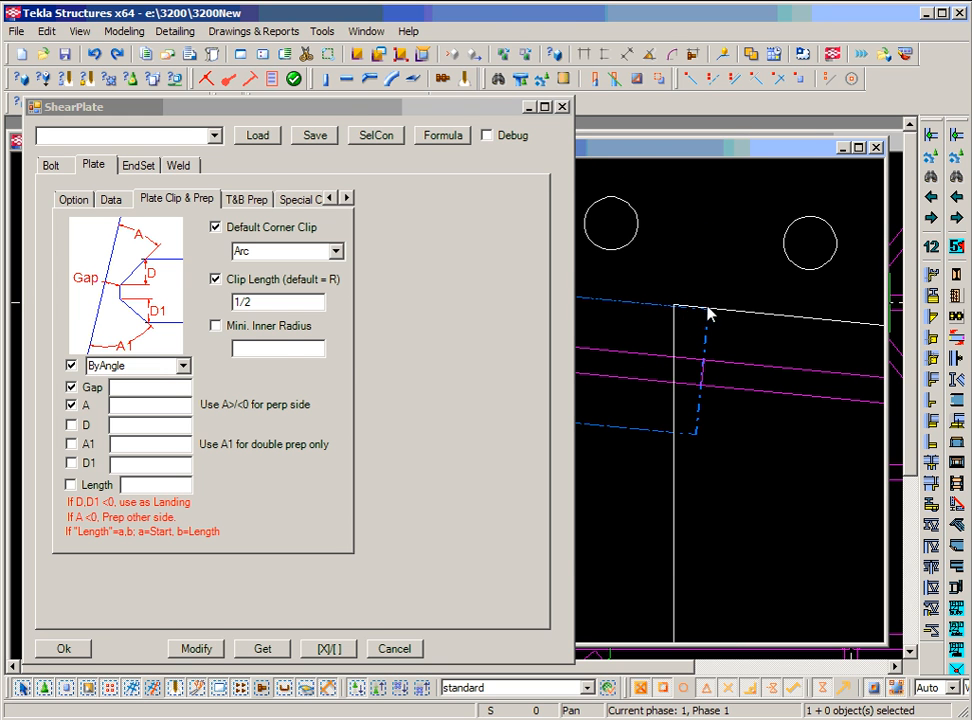
left_click(284, 350)
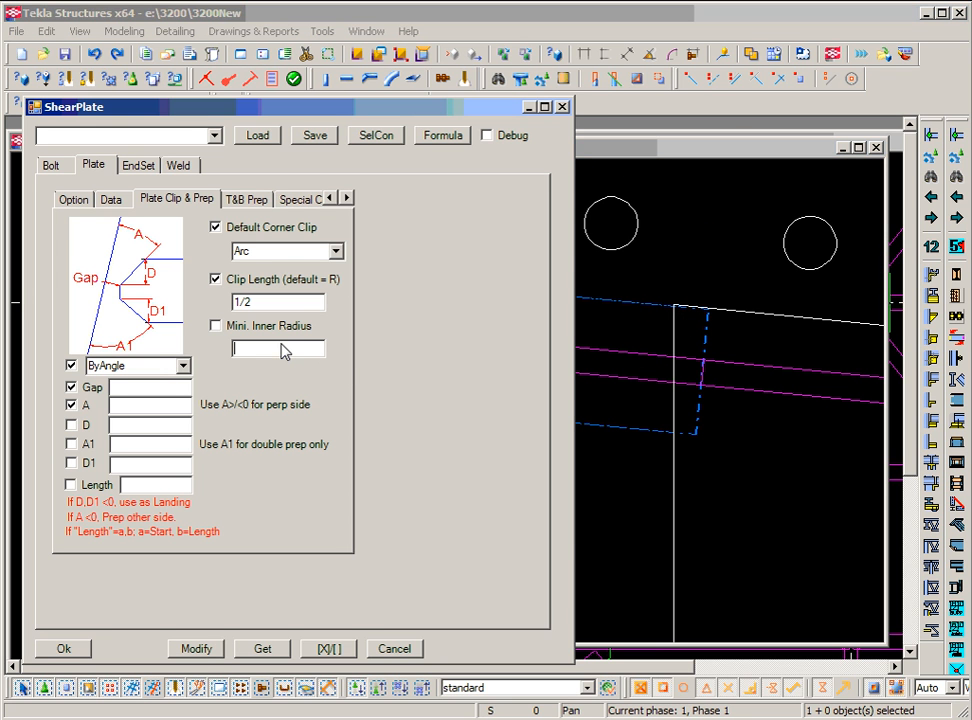
type("1/2")
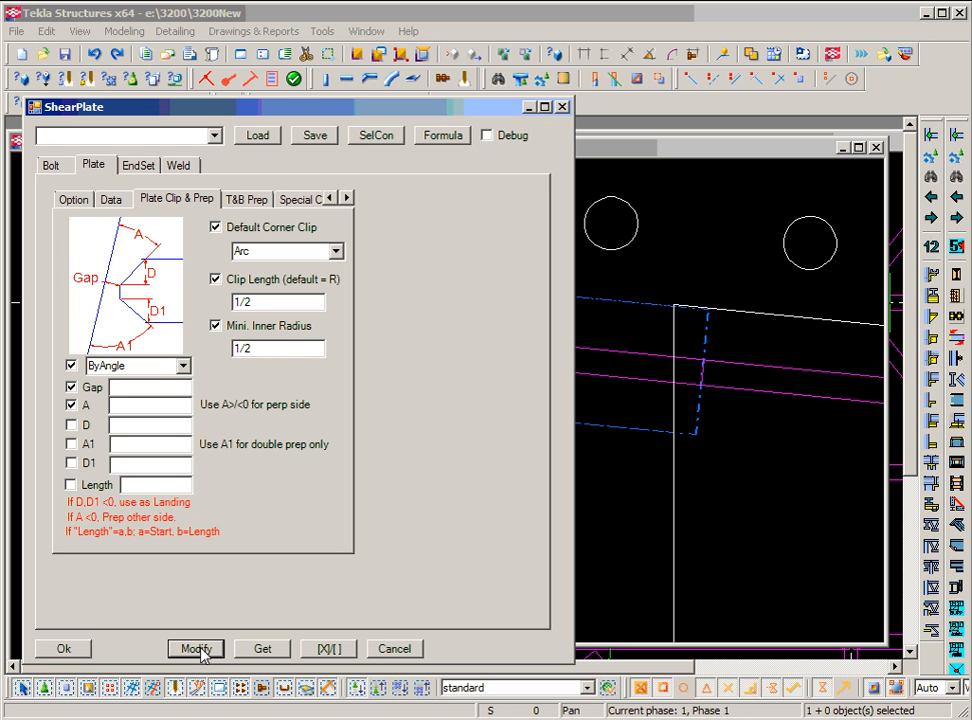
left_click(201, 650)
middle_click_drag(690, 393, 690, 486)
scroll(688, 482, "down", 4)
middle_click_drag(694, 375, 700, 450)
scroll(690, 395, "down", 3)
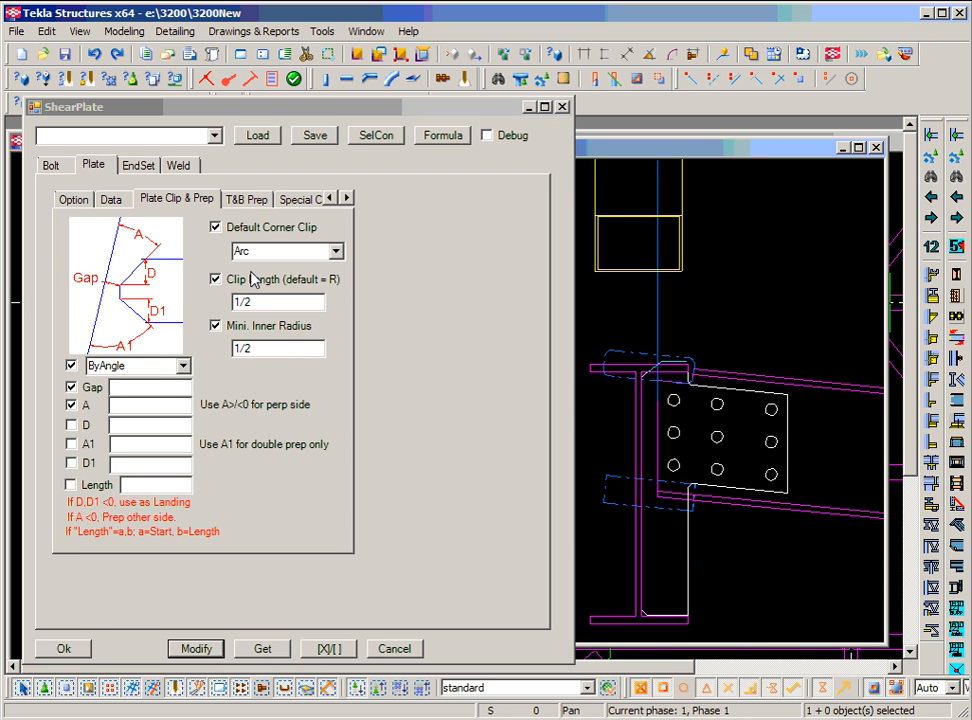
left_click(236, 201)
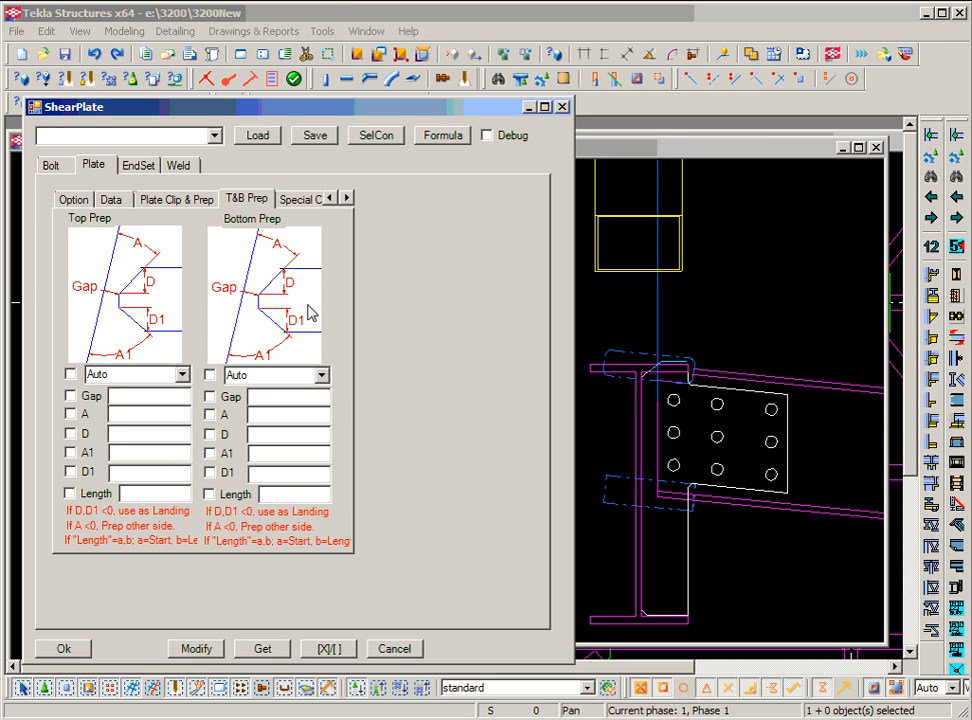
left_click(293, 201)
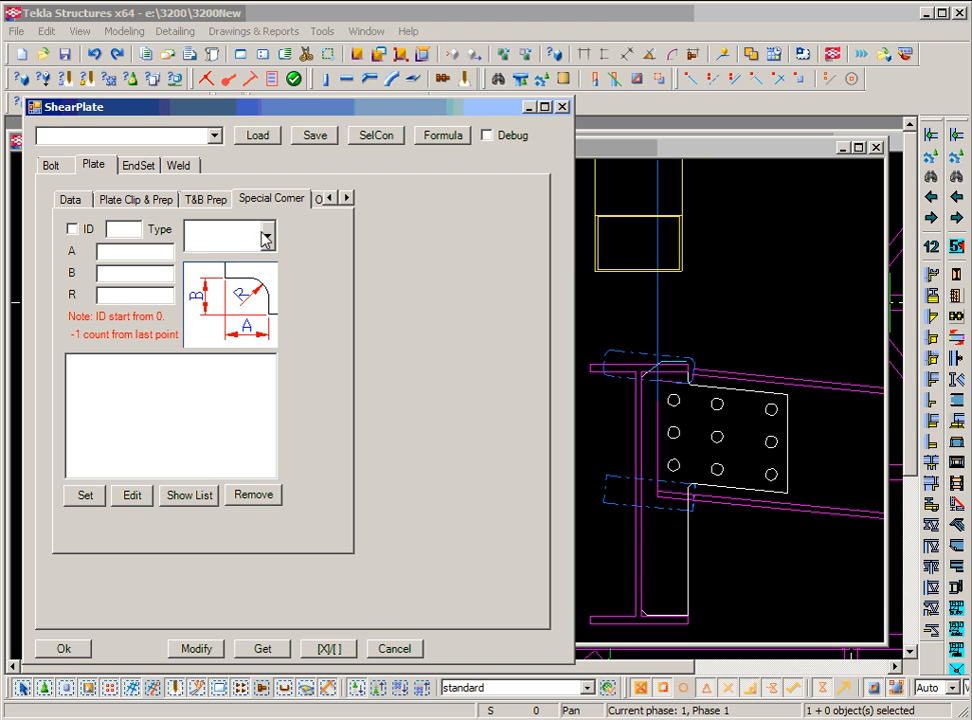
middle_click_drag(755, 412, 726, 382)
scroll(749, 375, "up", 2)
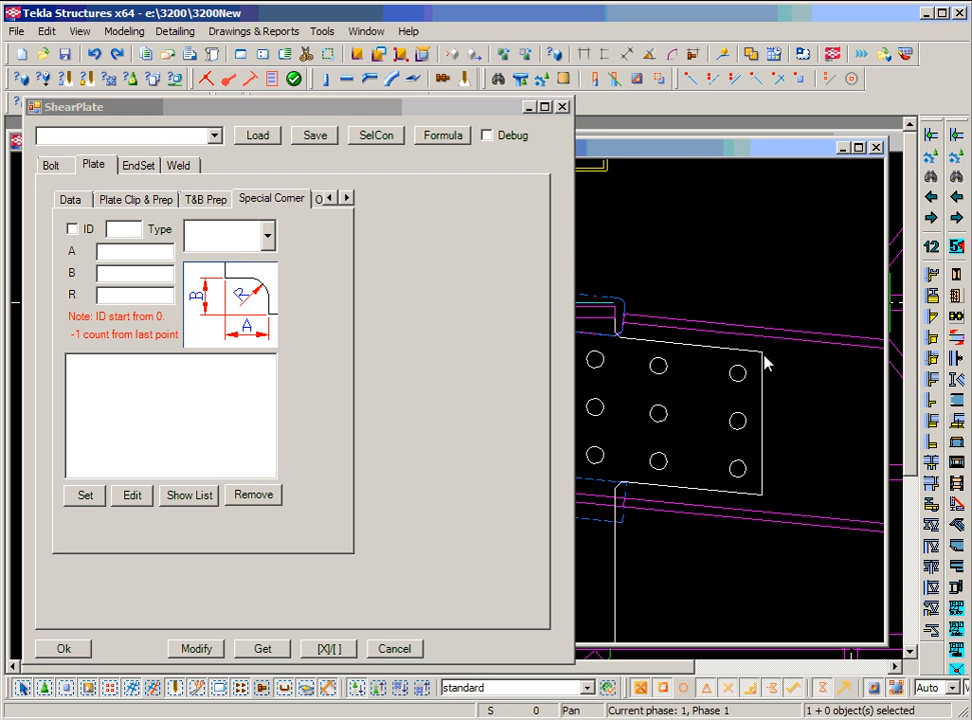
scroll(764, 363, "down", 2)
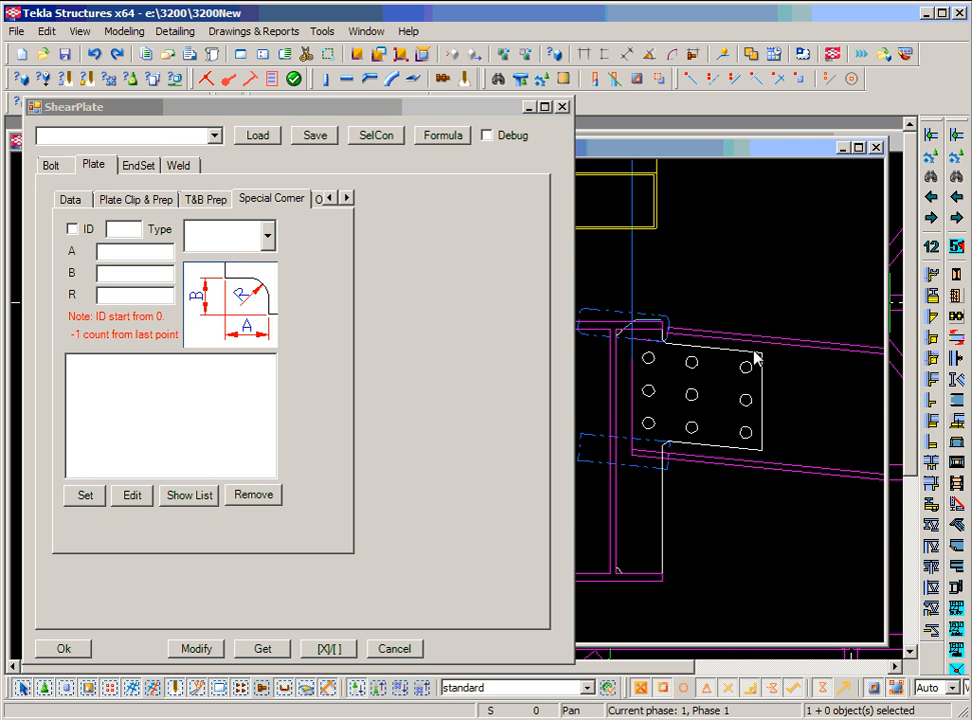
left_click(268, 236)
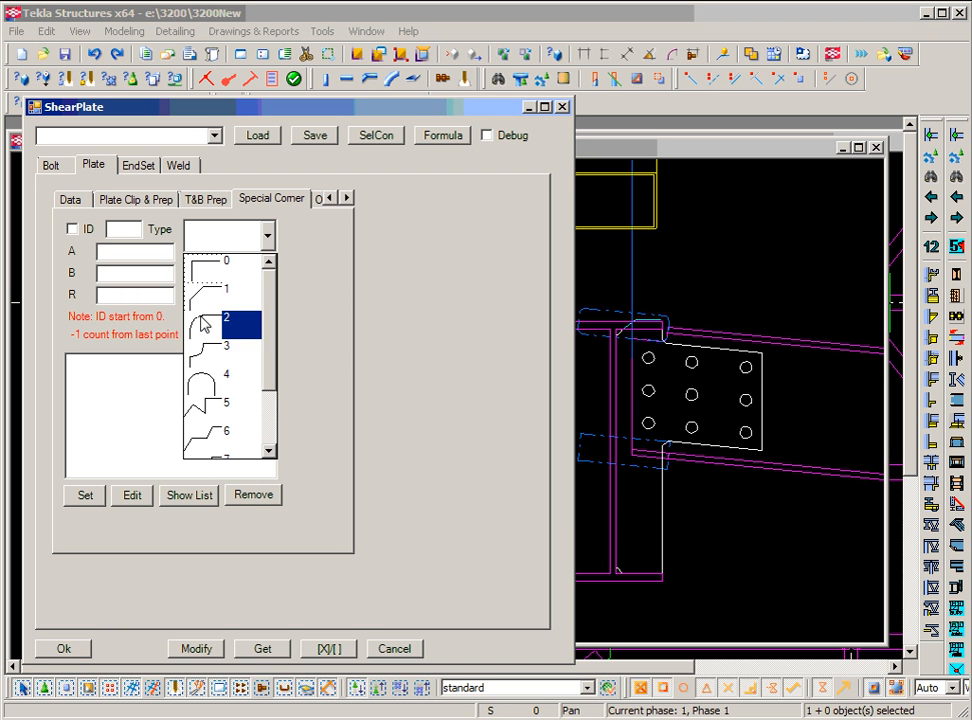
scroll(271, 373, "down", 1)
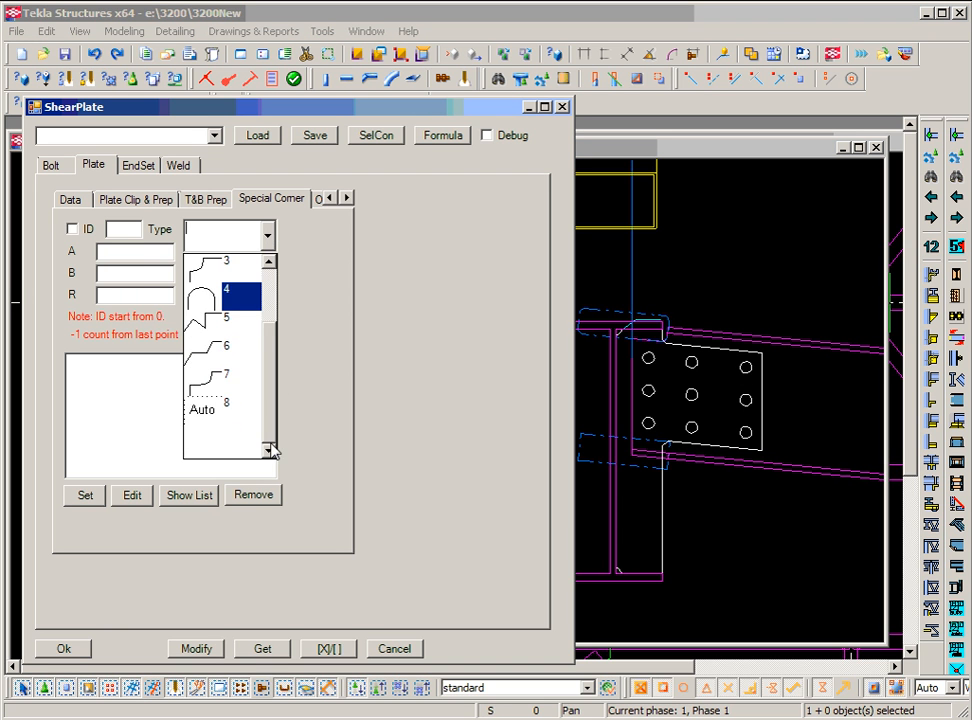
left_click(319, 309)
left_click(131, 231)
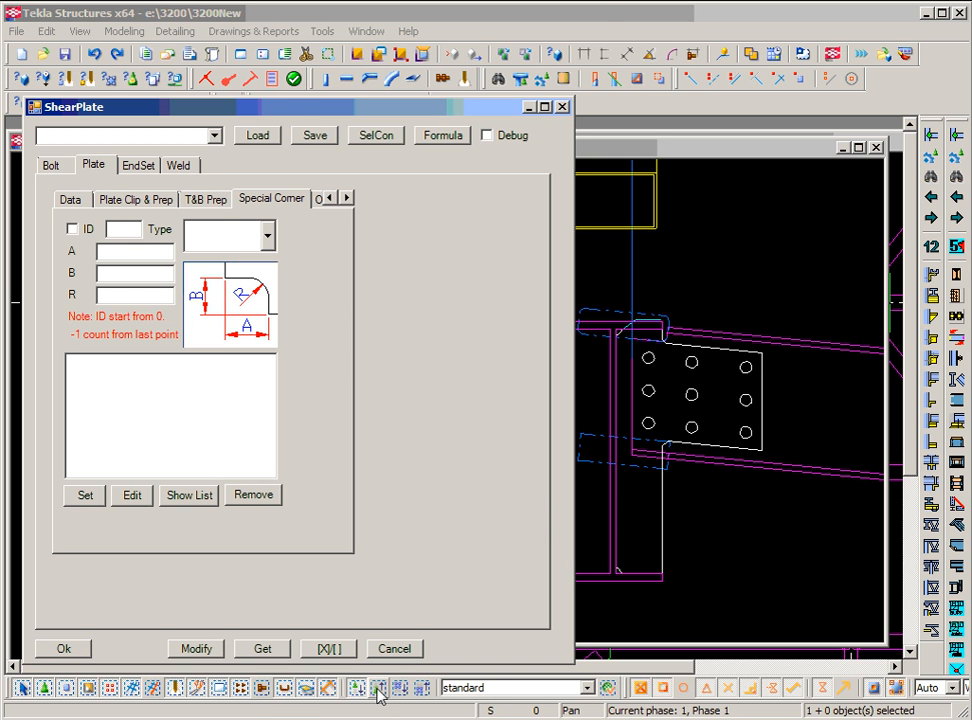
left_click(765, 422)
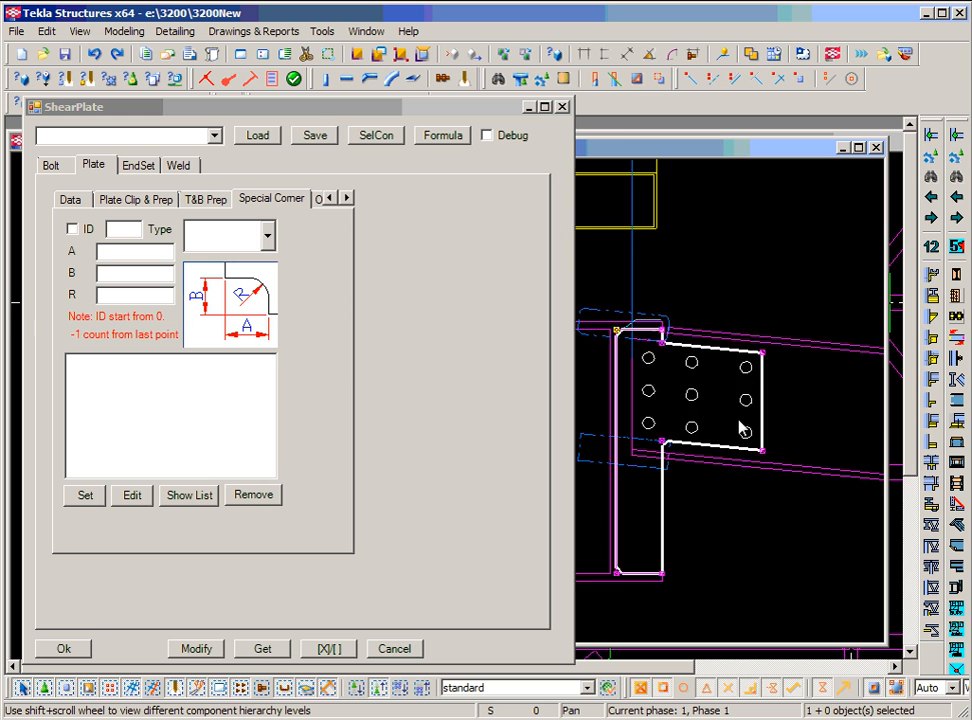
middle_click_drag(669, 366, 745, 329)
scroll(695, 300, "up", 1)
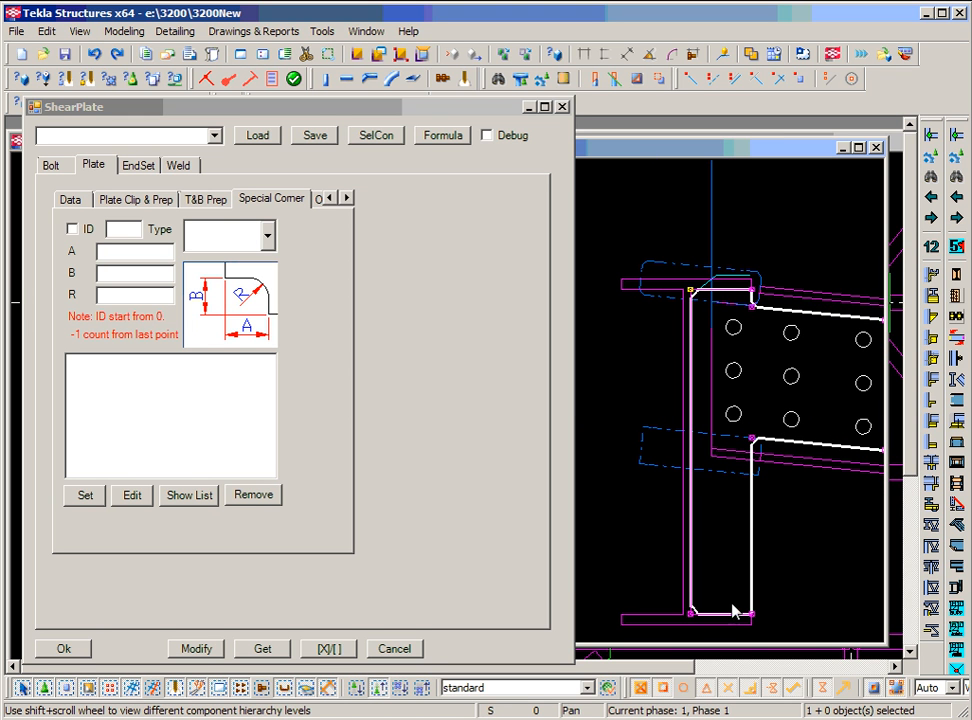
mouse_move(751, 456)
middle_mouse_down()
mouse_move(686, 475)
mouse_move(707, 486)
mouse_move(744, 459)
middle_mouse_up()
scroll(745, 460, "up", 1)
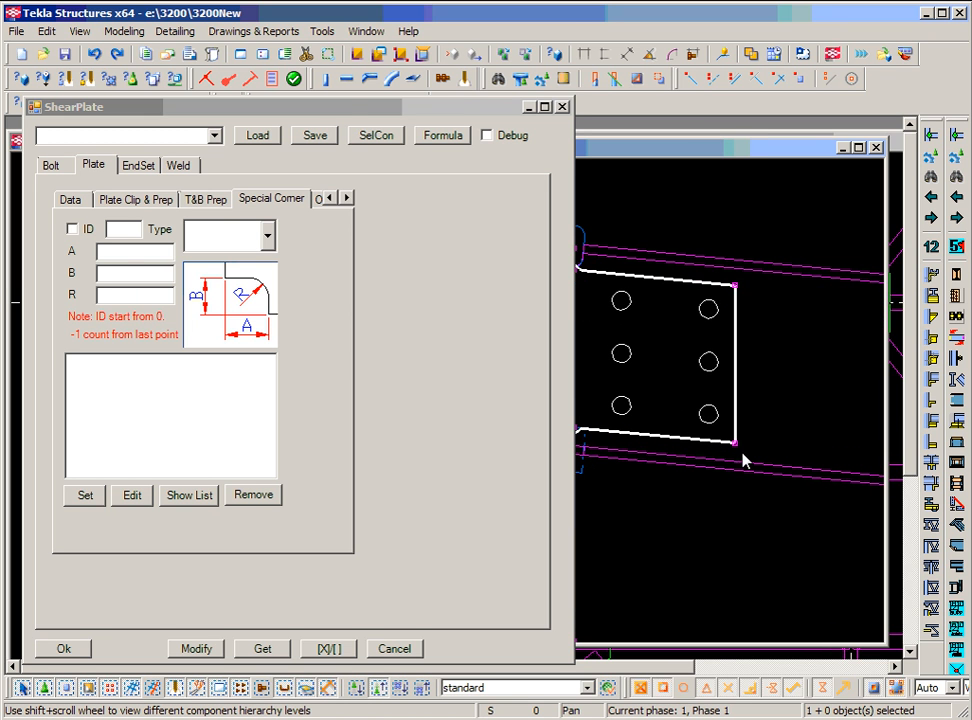
Add a special corner 4 of type 1 chamfer with A=1 and B=1.
left_click(121, 234)
type("4")
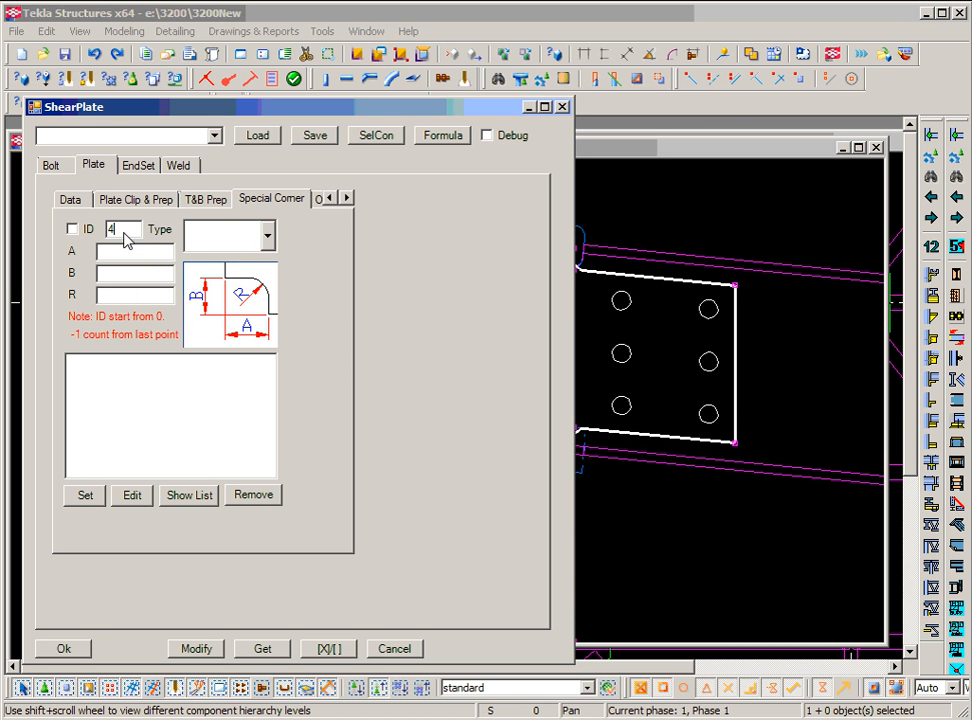
left_click(268, 238)
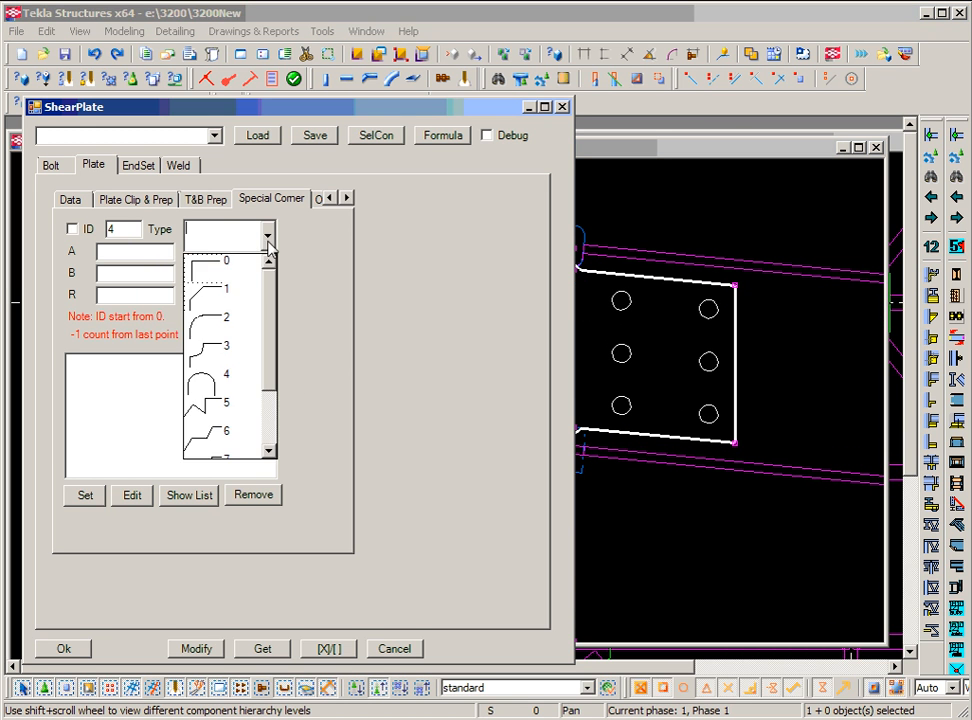
left_click(220, 300)
left_click(119, 253)
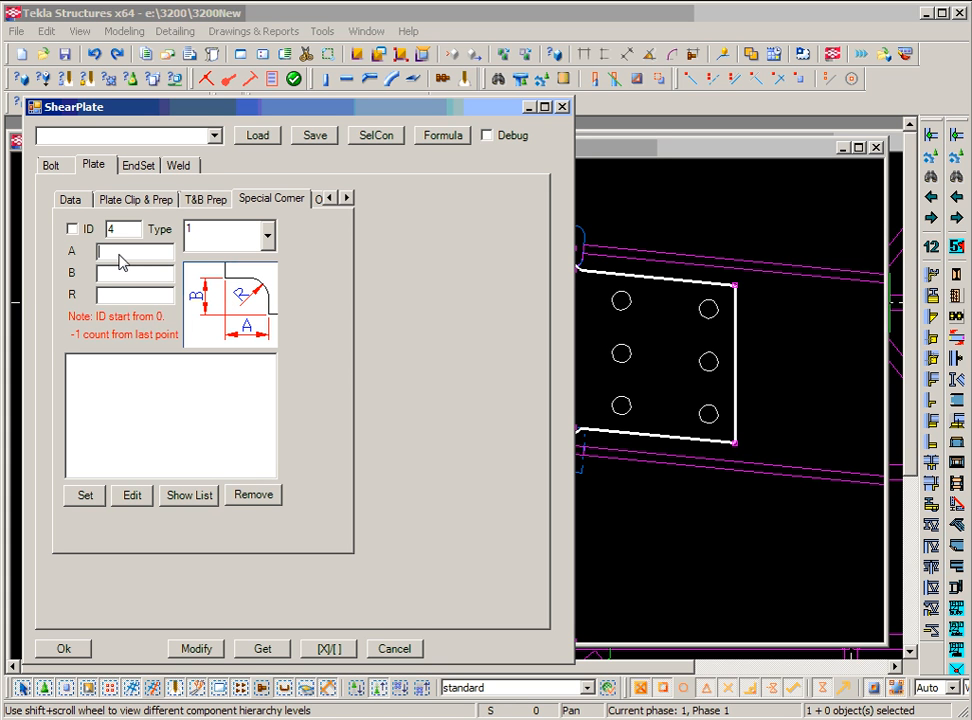
type("1")
left_click(126, 273)
type("1")
left_click(82, 497)
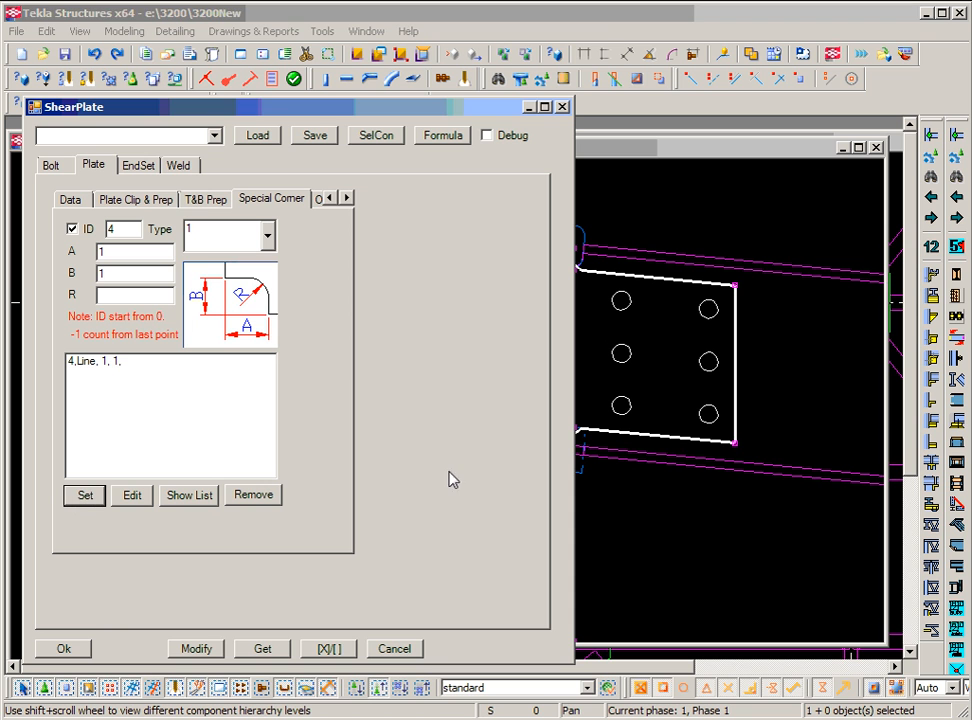
Select the shear plate connection and apply the corner 4 chamfer to it.
left_click(682, 439)
left_click(361, 689)
left_click(200, 649)
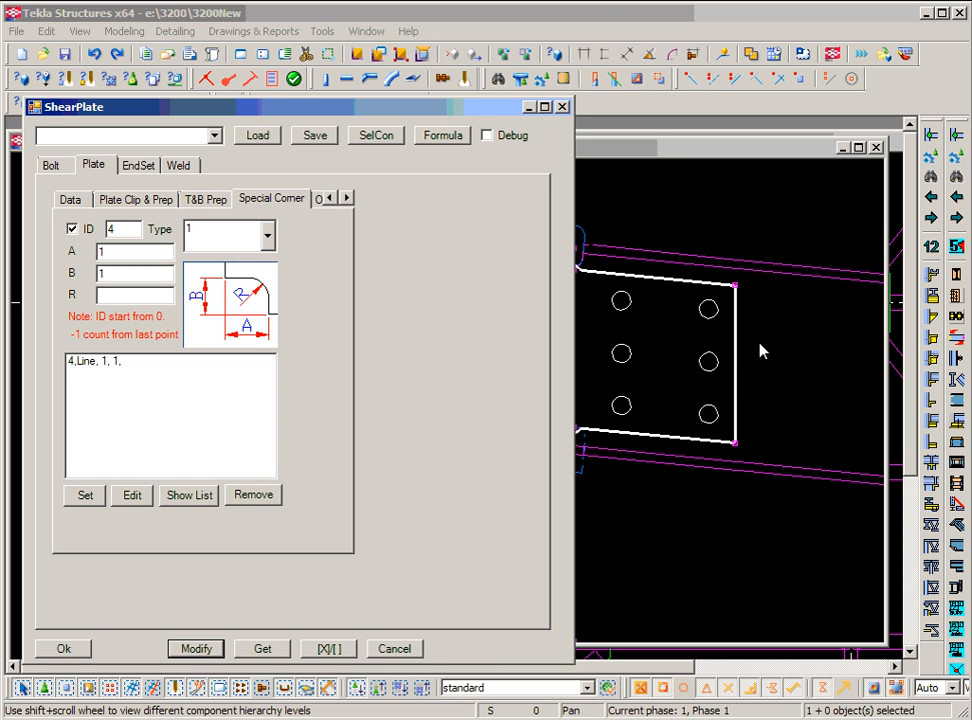
left_click(737, 360)
left_click(211, 649)
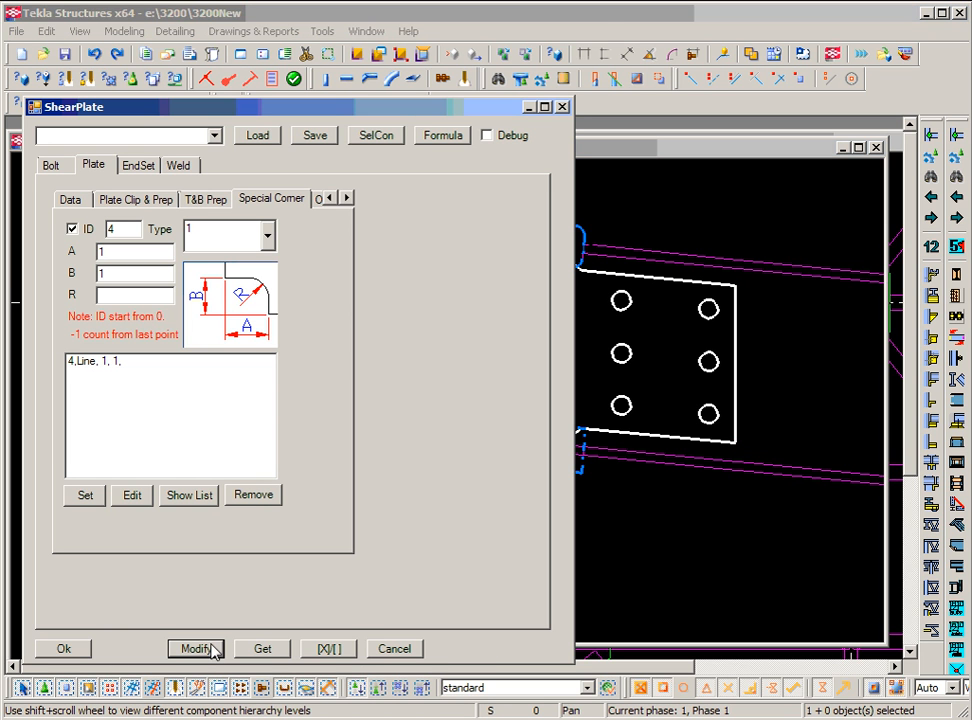
scroll(735, 442, "up", 3)
scroll(740, 430, "up", 2)
scroll(778, 405, "down", 4)
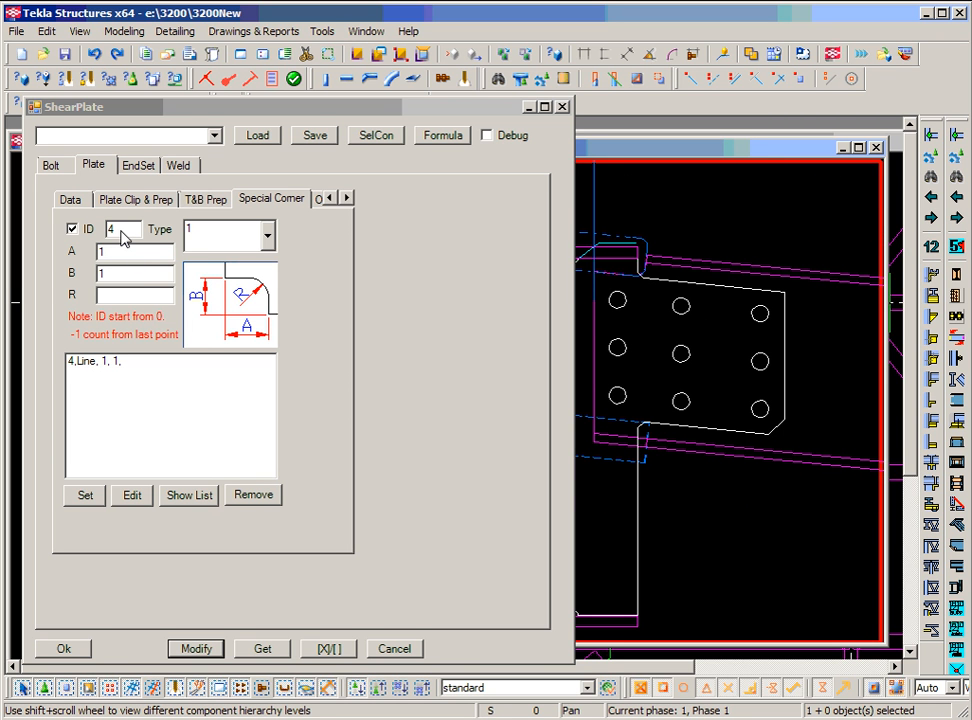
scroll(758, 412, "down", 2)
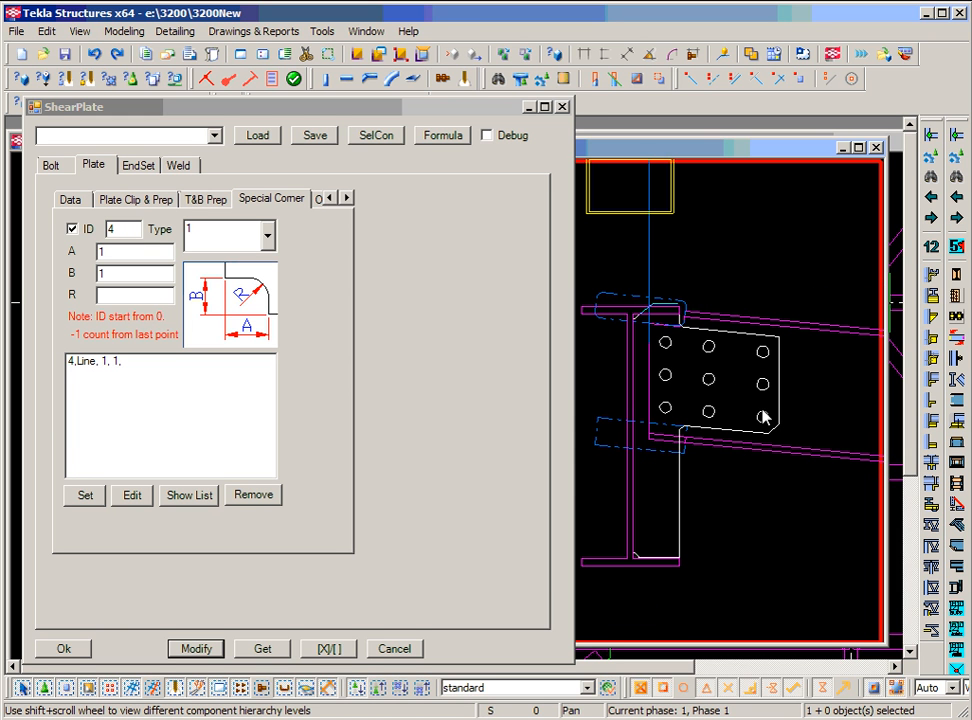
Bring up the shear plate's Others page, showing transfer ratio, shape type 3 special shape and auto-gap options.
left_click(347, 199)
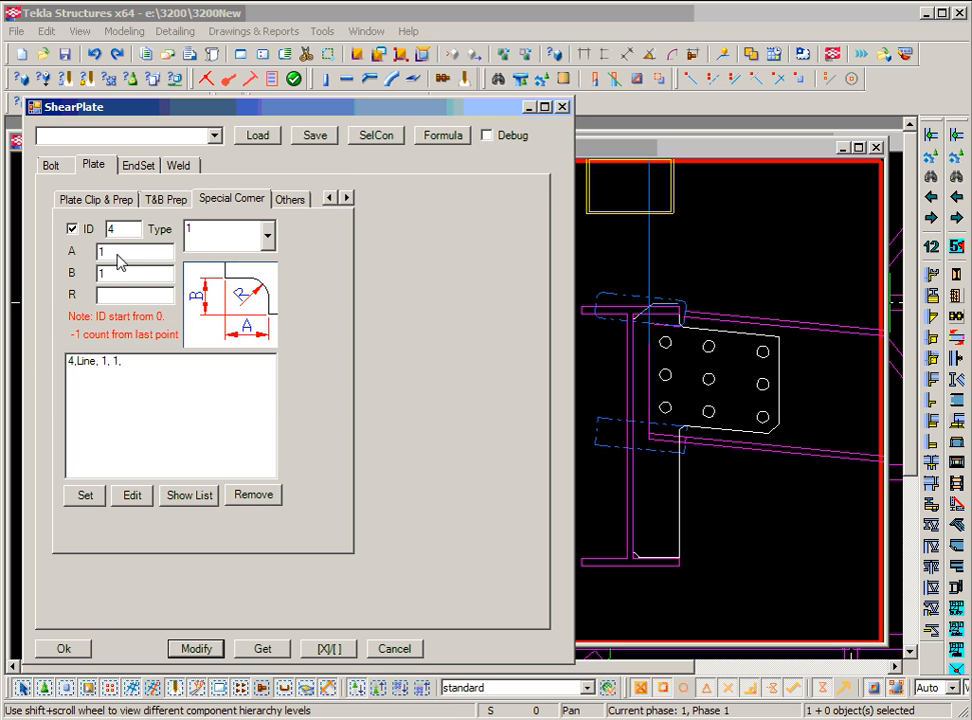
left_click(292, 202)
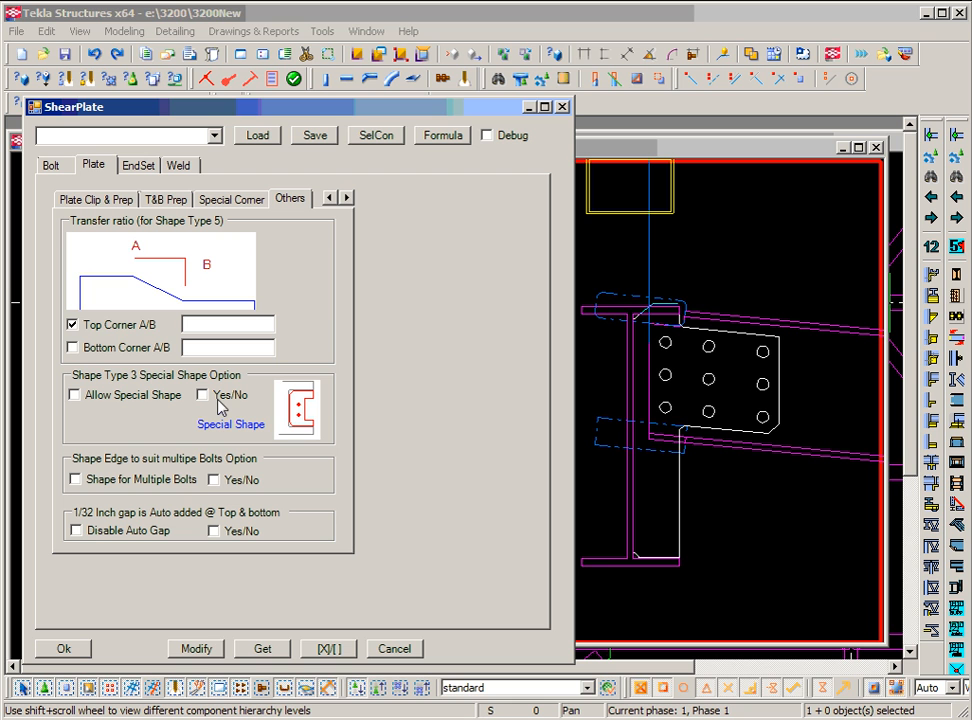
middle_click_drag(642, 401, 642, 391)
scroll(645, 397, "up", 2)
scroll(647, 397, "down", 3)
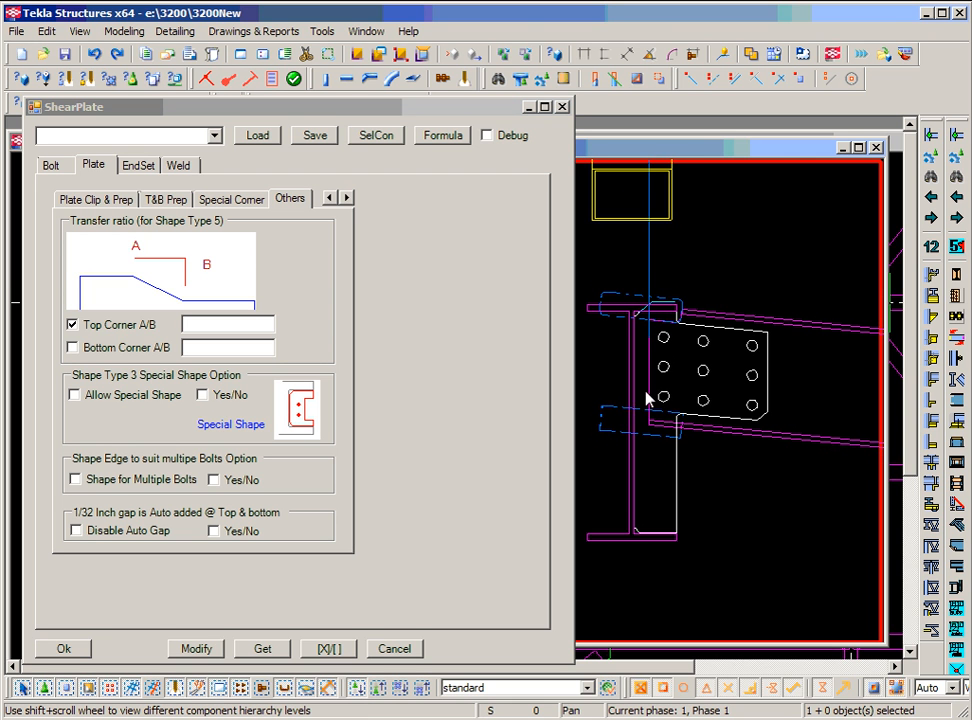
left_click(312, 424)
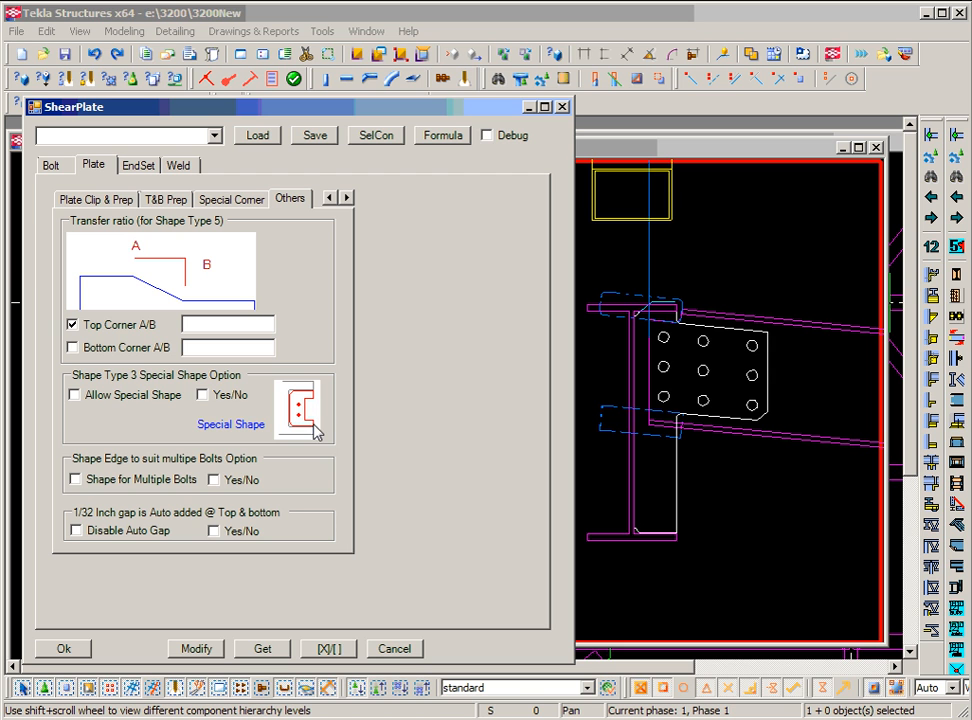
left_click(203, 395)
left_click(203, 395)
Review the Top Shape types on the Option page without changing them.
left_click(329, 197)
left_click(329, 197)
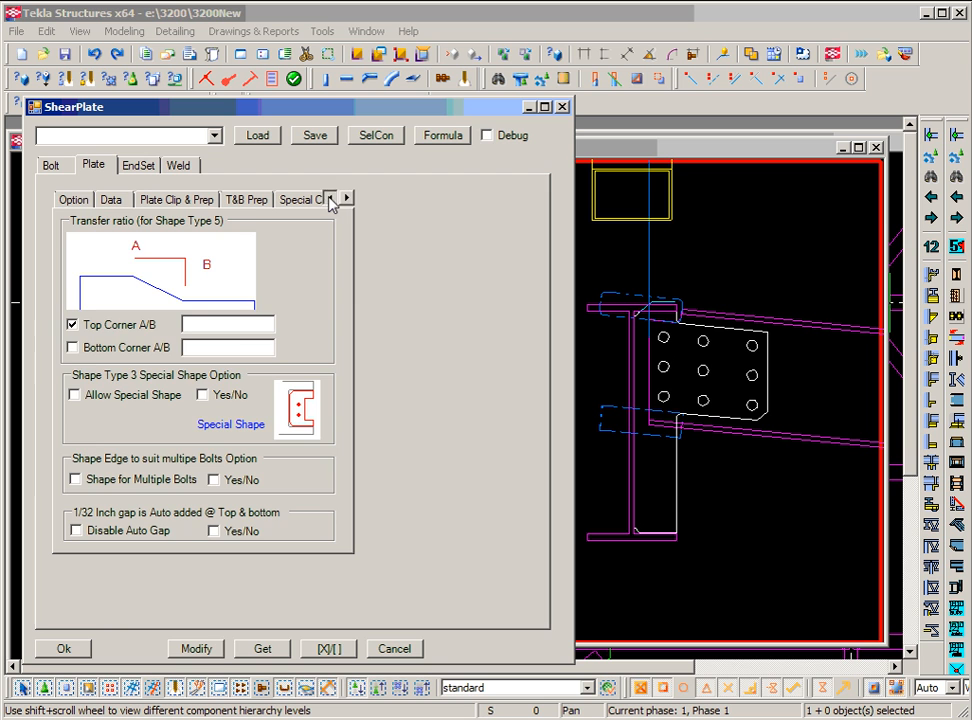
left_click(88, 202)
left_click(277, 234)
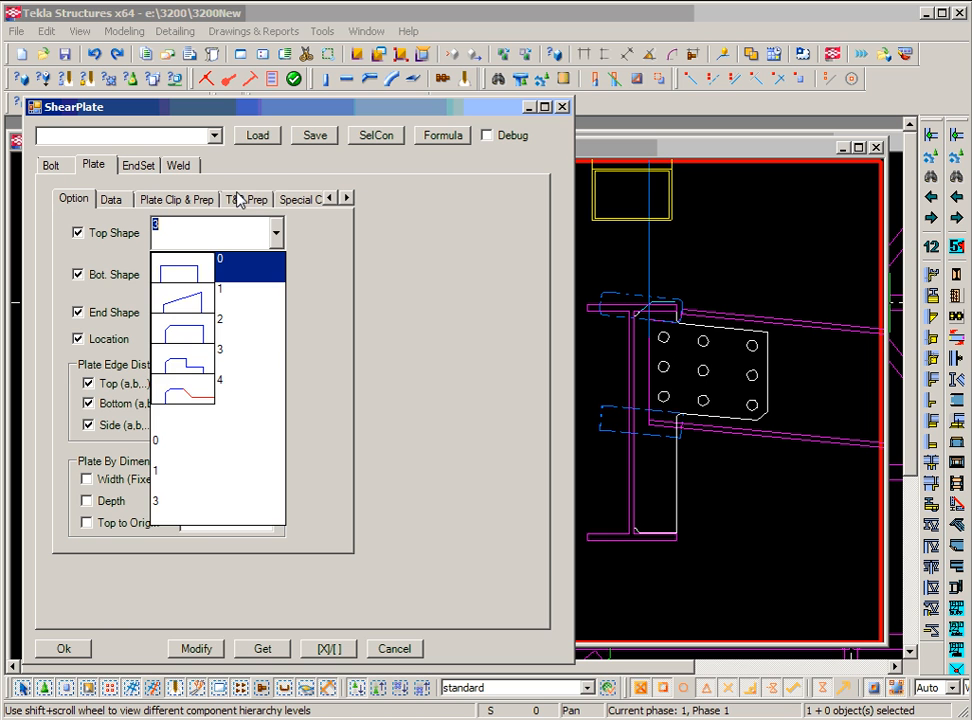
left_click(346, 198)
Back on the Others page, toggle the auto-gap Yes/No option on, then off again.
left_click(346, 198)
left_click(346, 198)
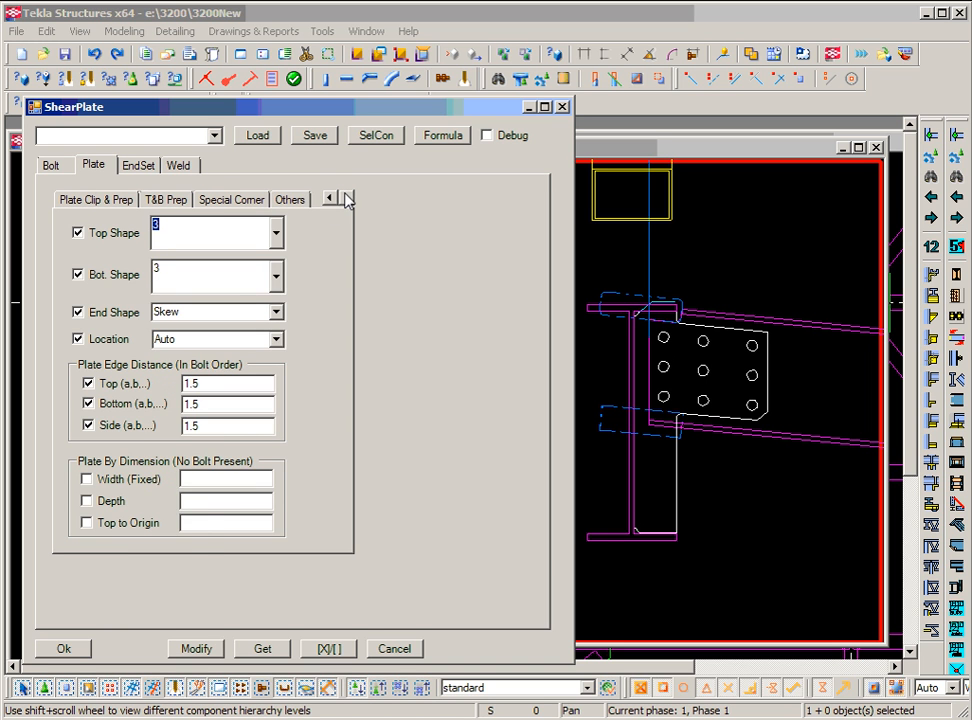
left_click(306, 200)
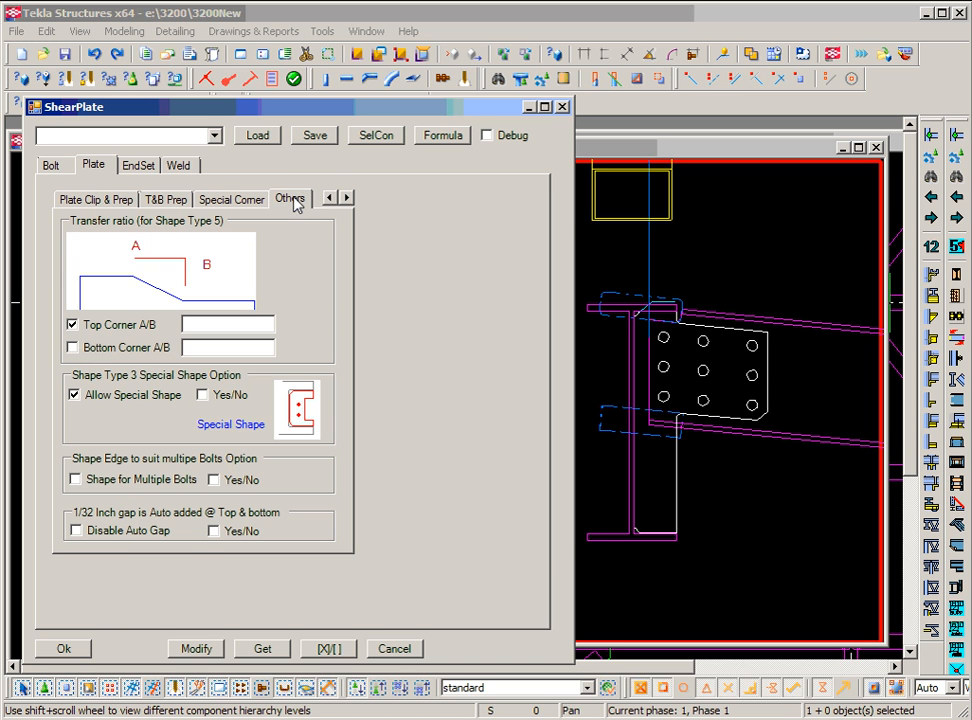
left_click(231, 535)
left_click(231, 535)
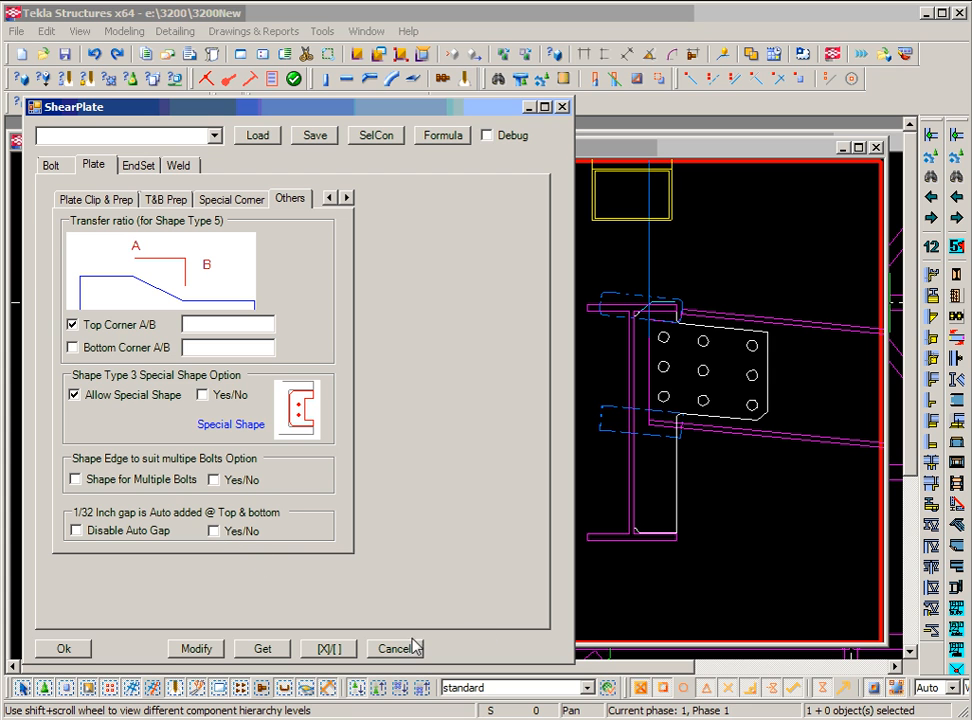